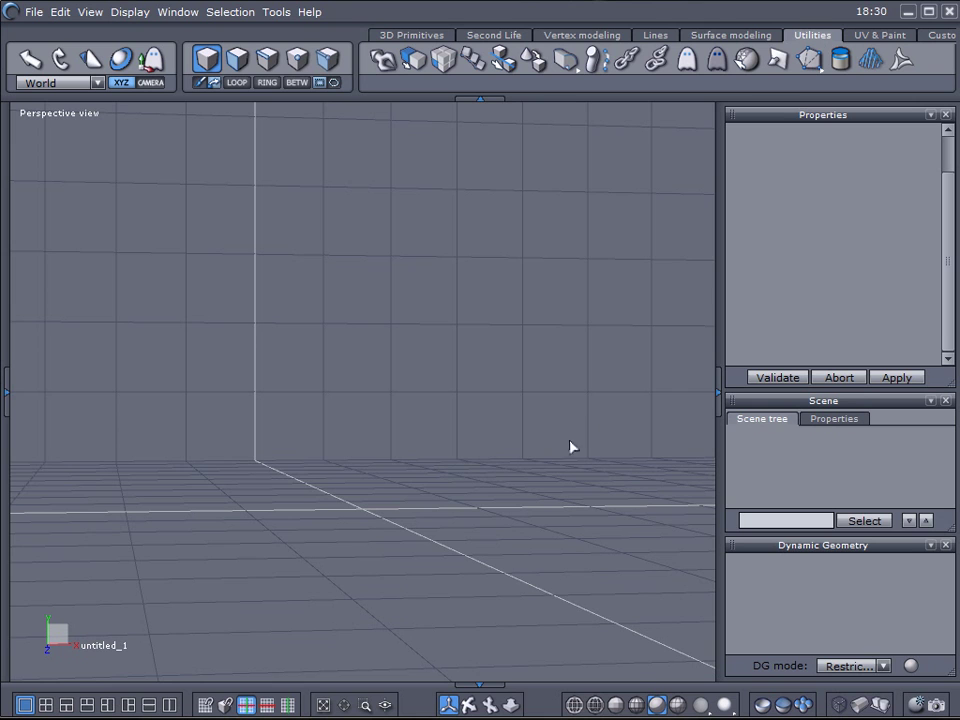
Step: Create a short open cylinder about 5.6 units across and 0.7 high
middle_click_drag(569, 440, 514, 401)
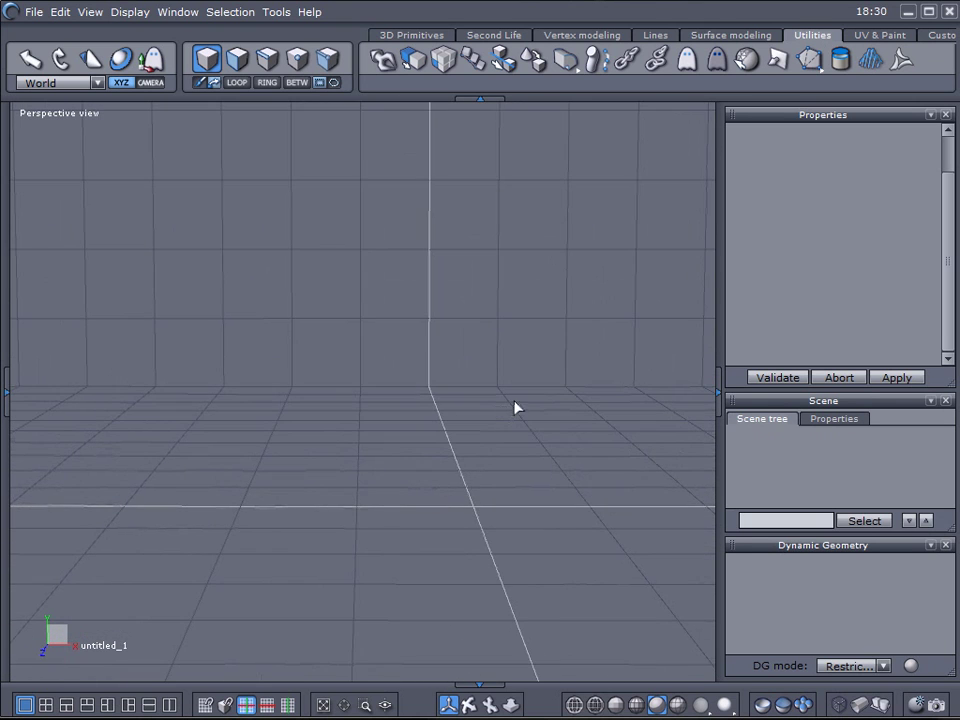
right_click_drag(515, 408, 516, 370)
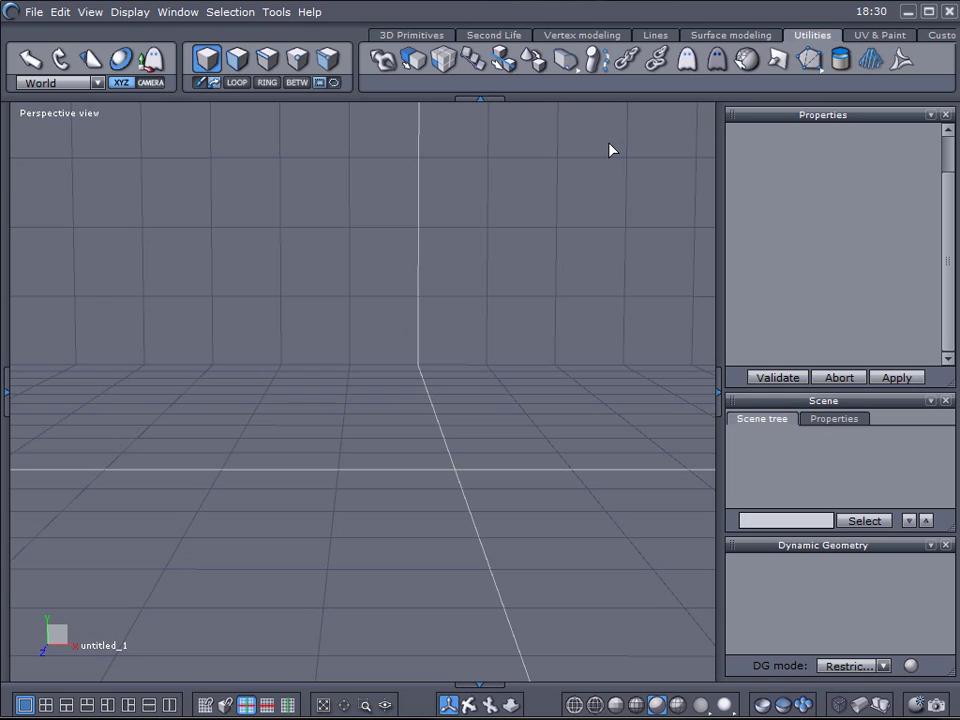
left_click(401, 35)
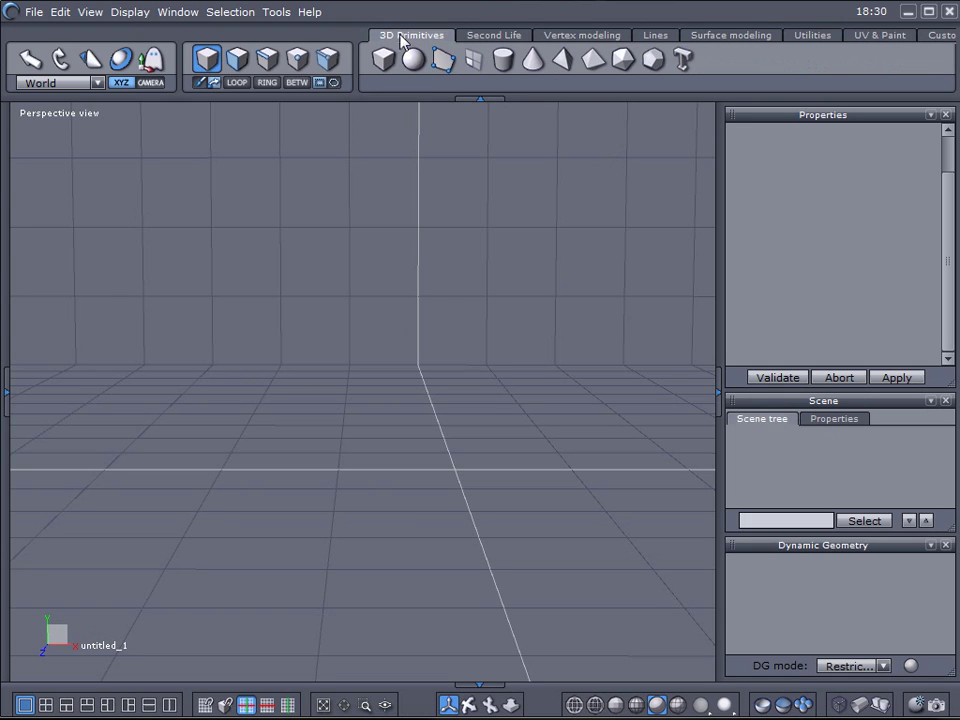
left_click(505, 62)
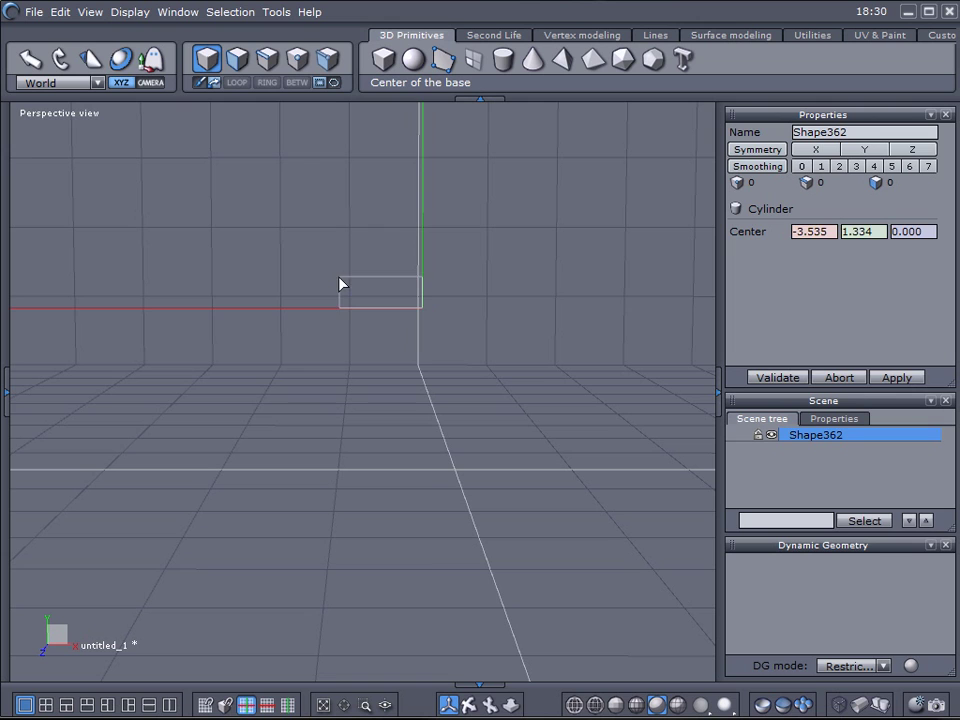
left_click(390, 347)
left_click(452, 343)
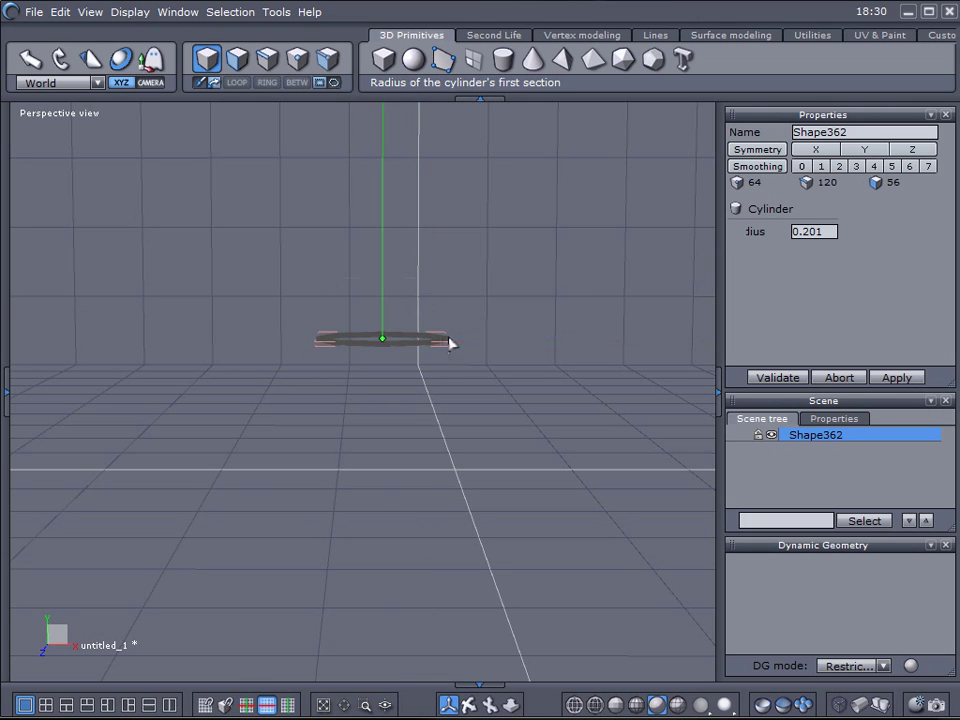
left_click(460, 358)
Step: Set the cylinder's tessellation to 2 sections and 24 points per section, and validate the shape
right_click_drag(461, 358, 555, 432)
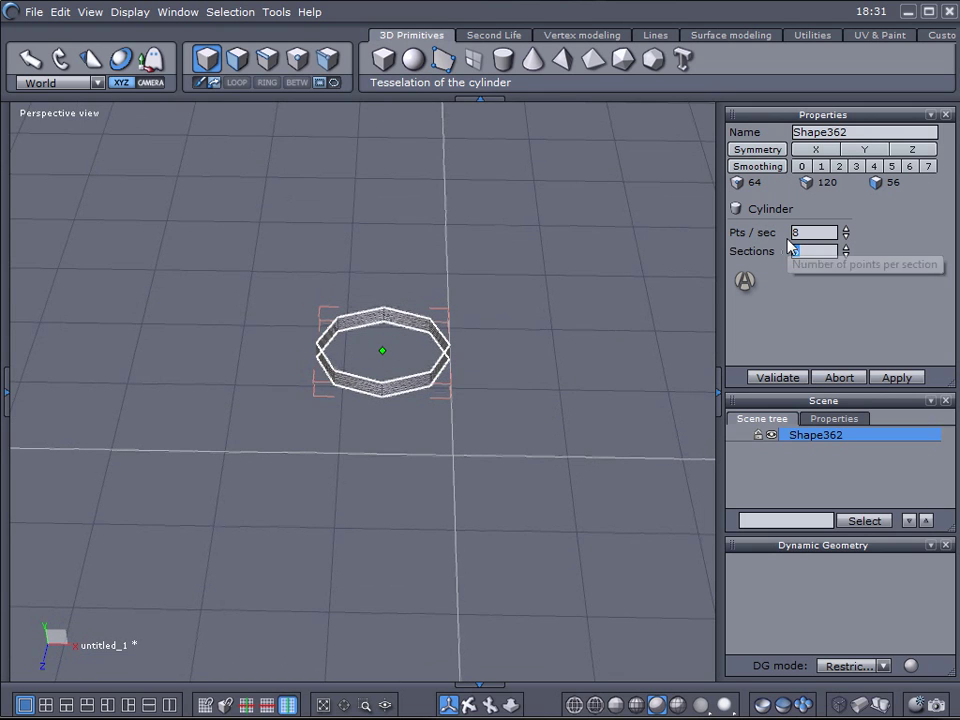
type("2")
key("Tab")
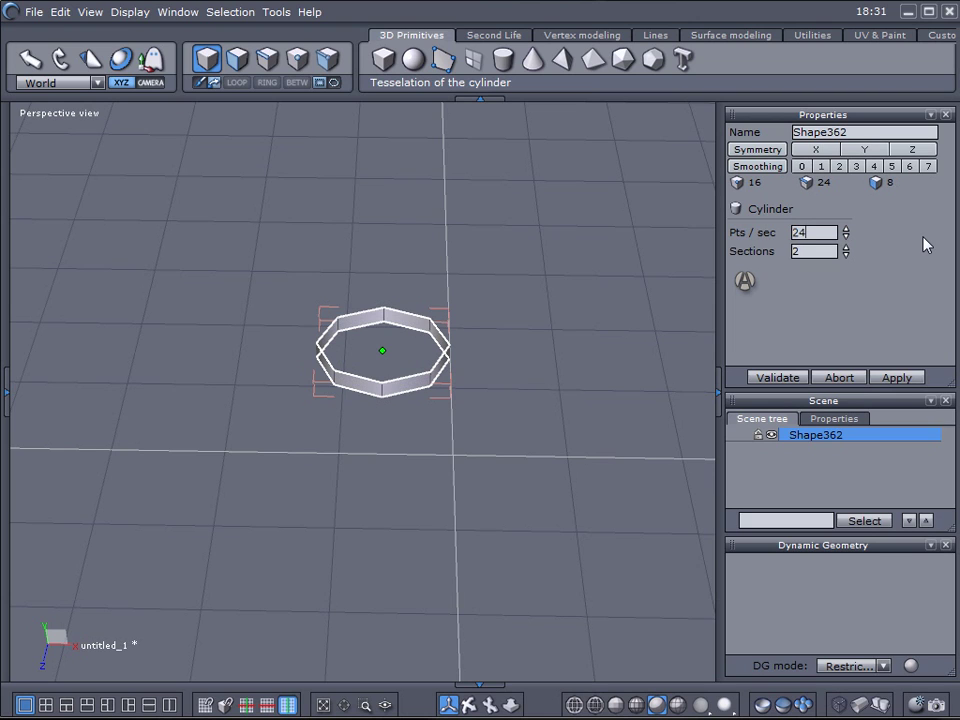
type("24")
key("Return")
key("space")
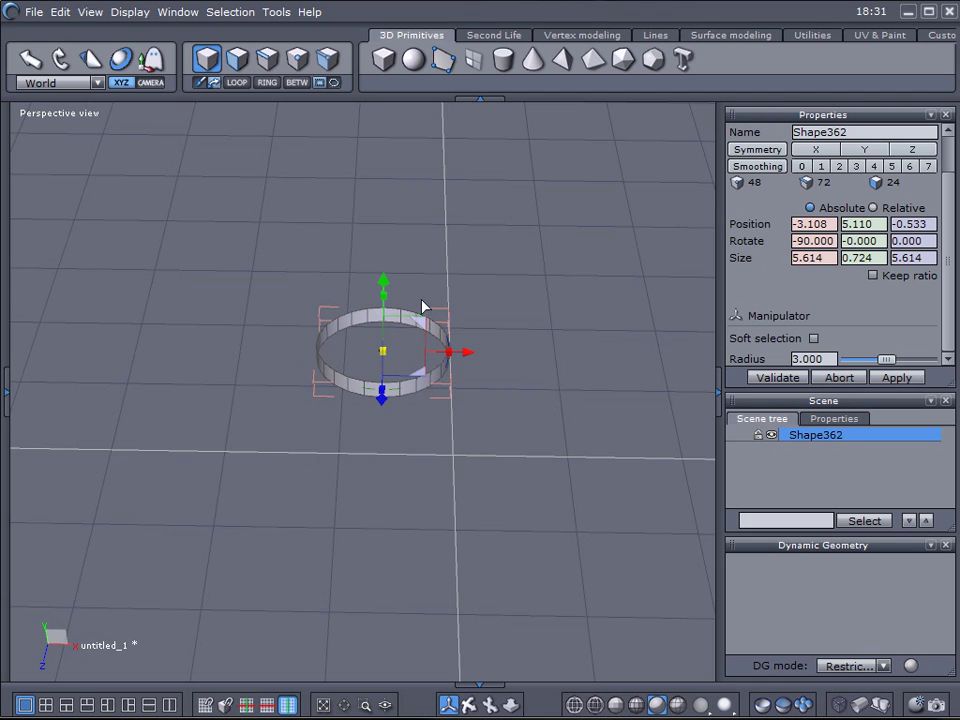
Step: Thicken the cylinder wall inward by about 0.92 to make a flat ring
middle_click_drag(468, 467, 469, 434)
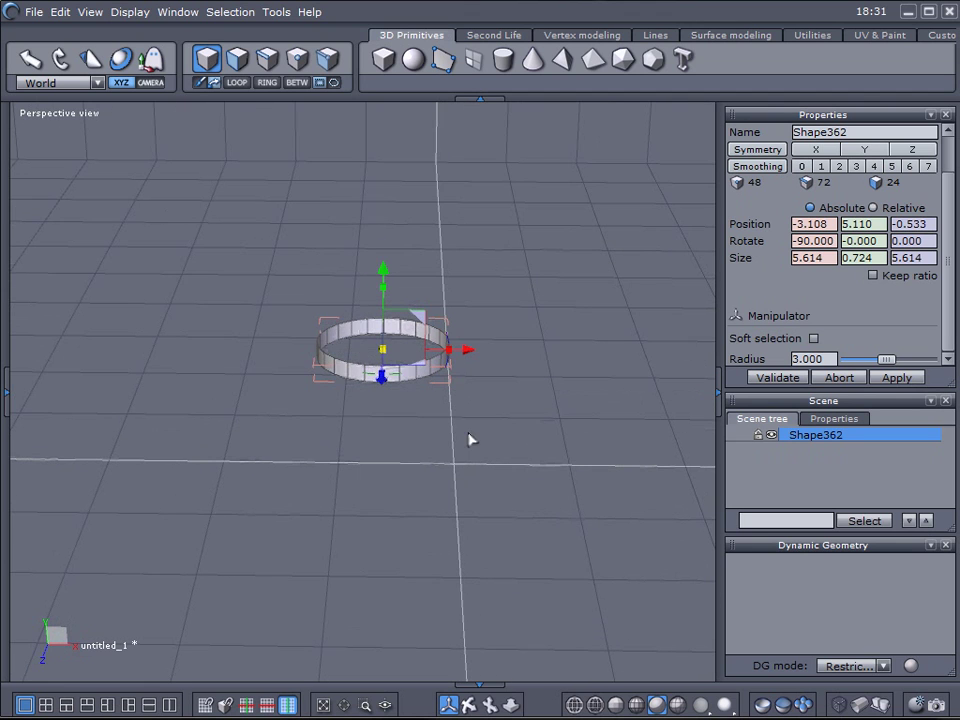
left_click(735, 37)
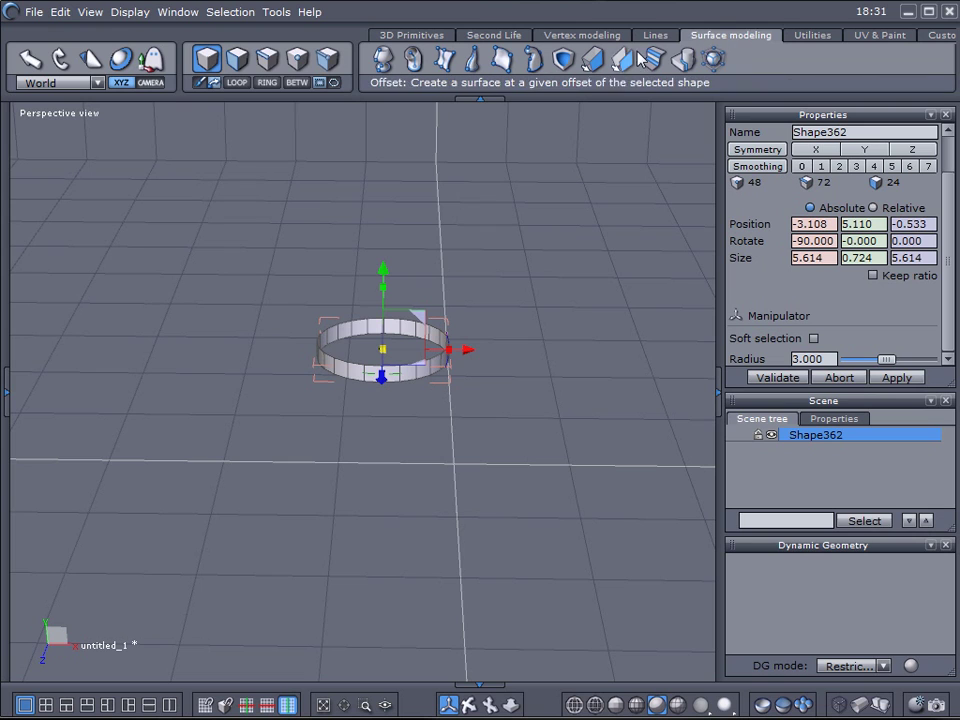
left_click(594, 68)
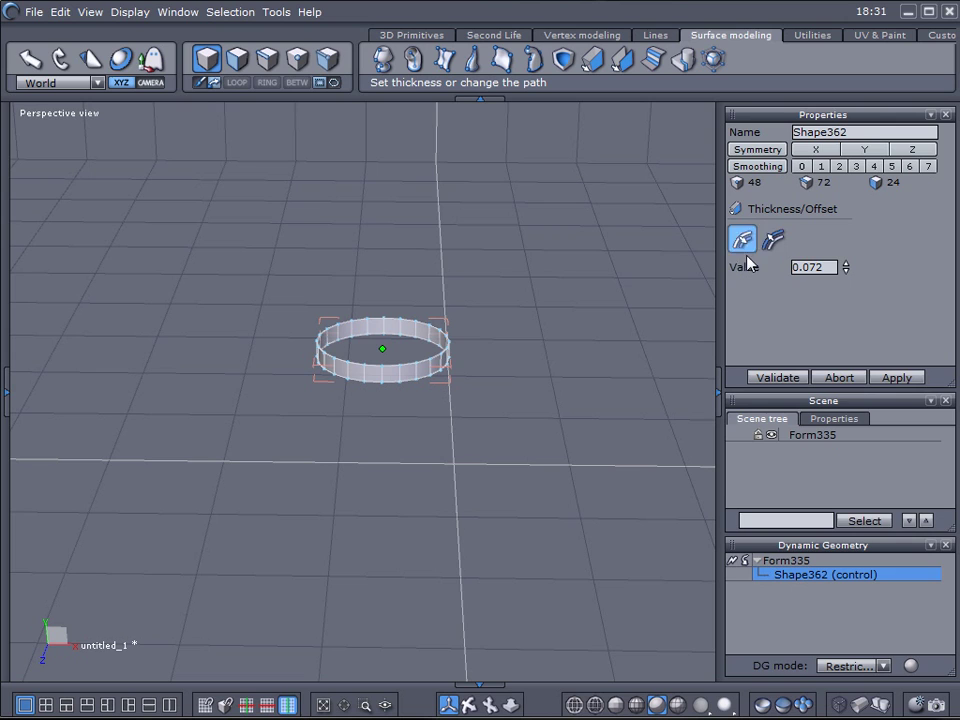
left_click_drag(846, 267, 846, 222)
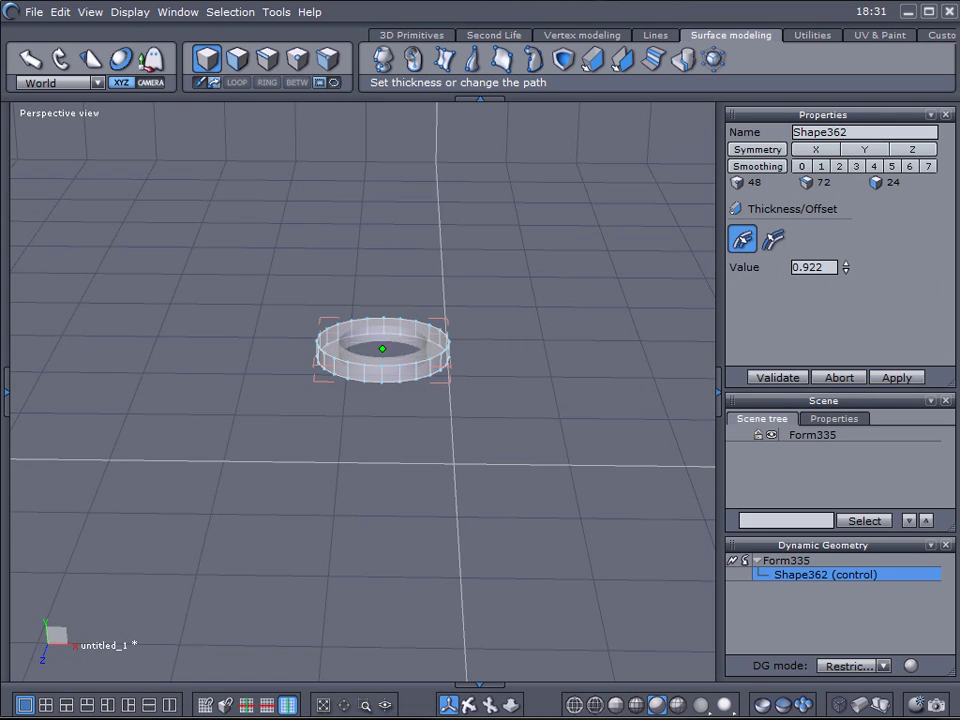
left_click(610, 339)
Step: Move the ring down and along X towards the grid origin, to about X 0.05 and Y 1.1
right_click_drag(448, 328, 442, 457)
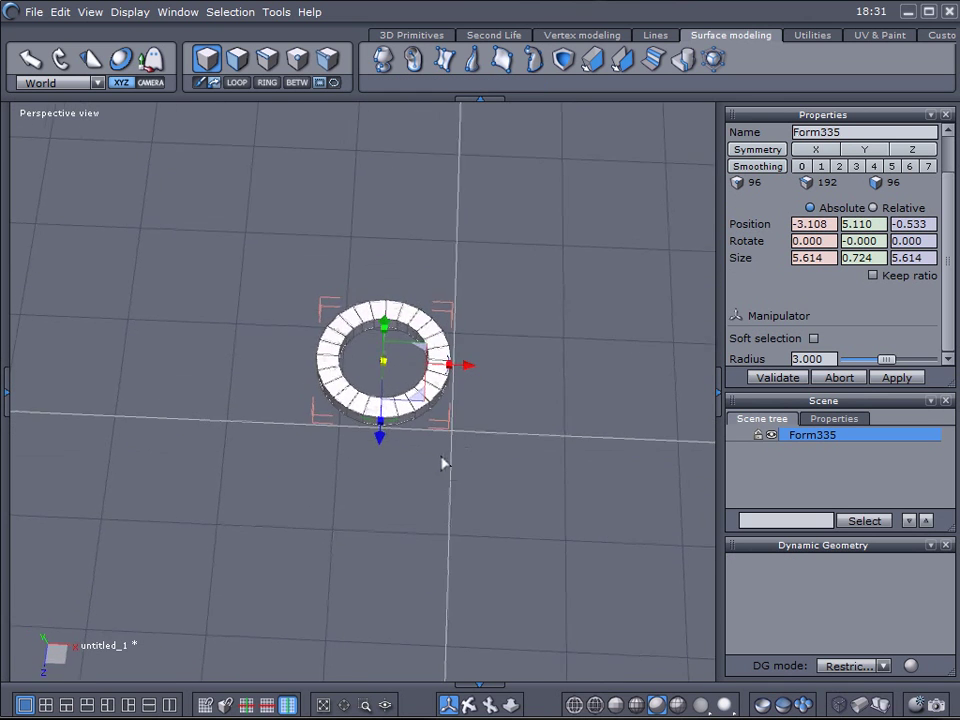
middle_click_drag(444, 463, 448, 320)
left_click_drag(388, 276, 401, 367)
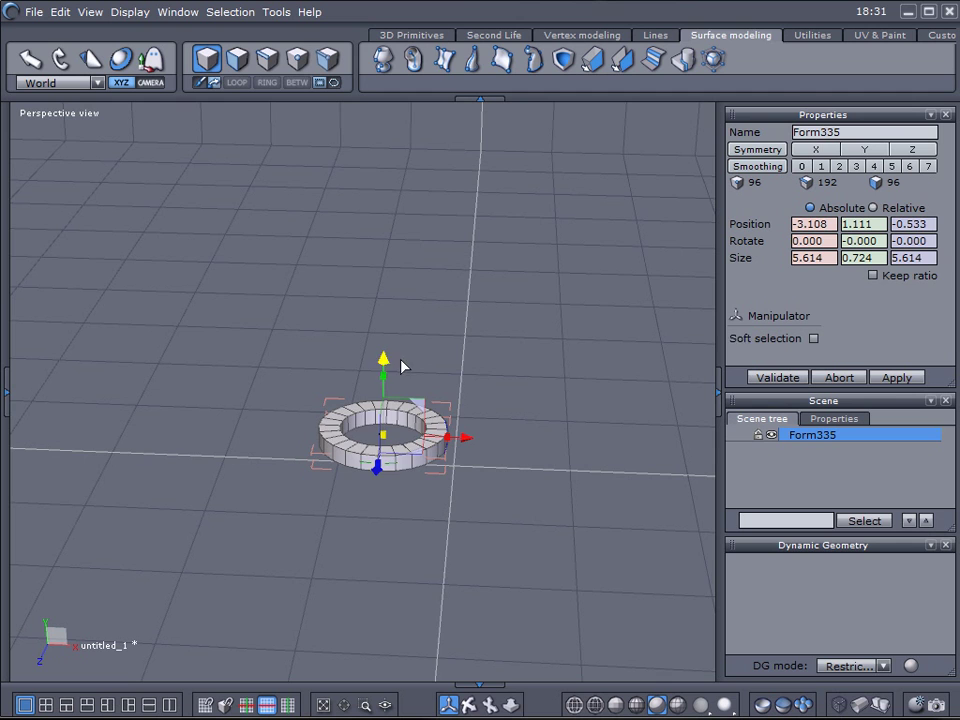
left_click_drag(470, 440, 590, 497)
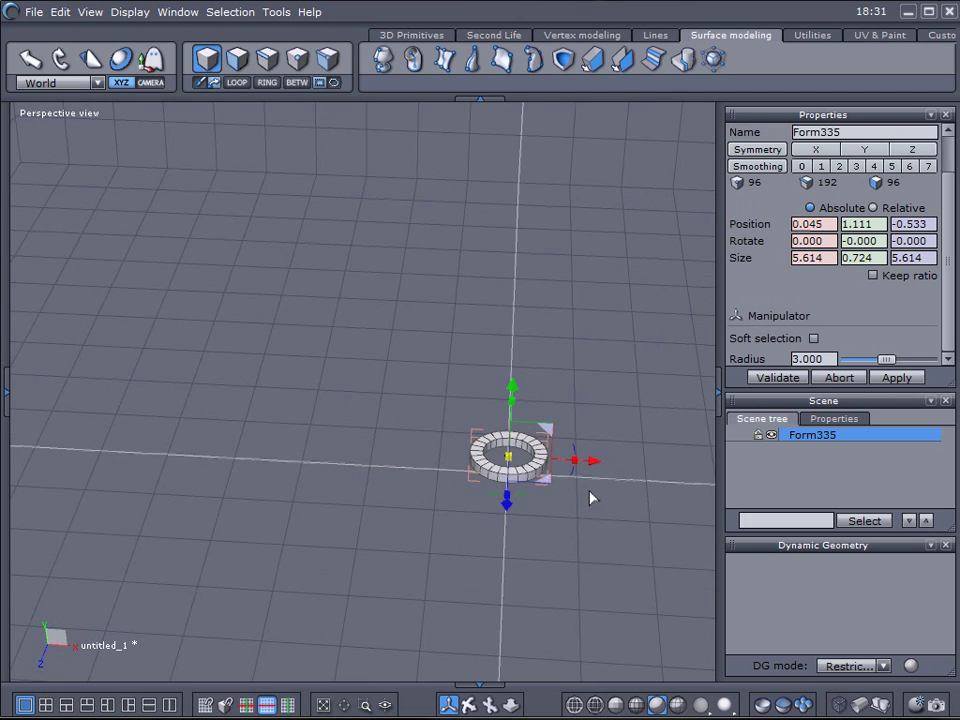
Step: Draw a circle curve from its centre with a radius of about 15.5 and validate it
middle_click_drag(618, 477, 531, 396)
right_click_drag(531, 396, 420, 408)
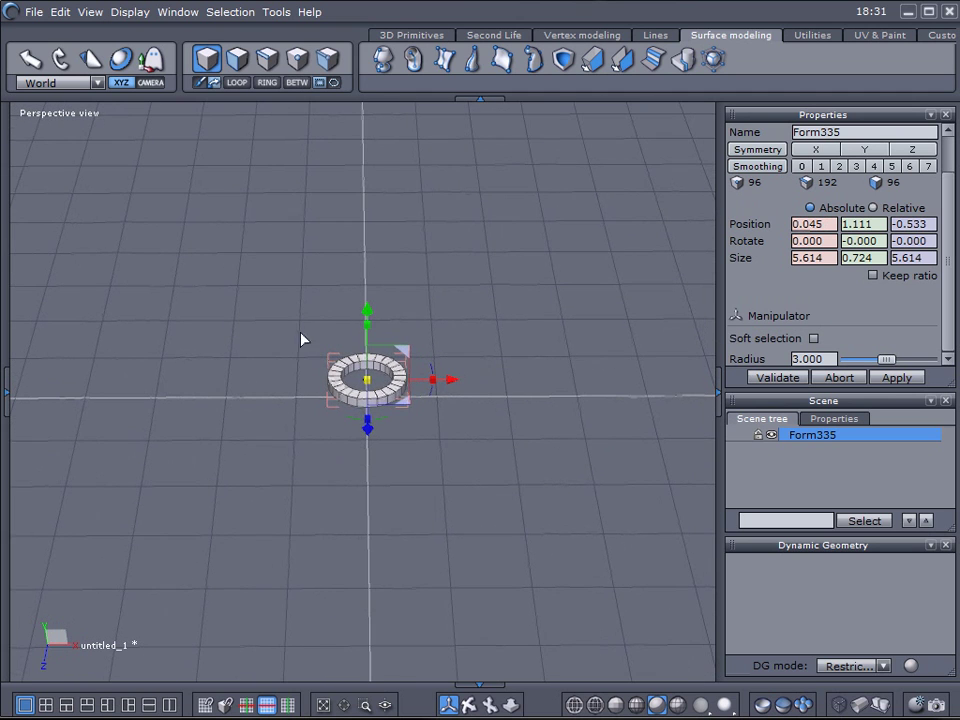
left_click(655, 35)
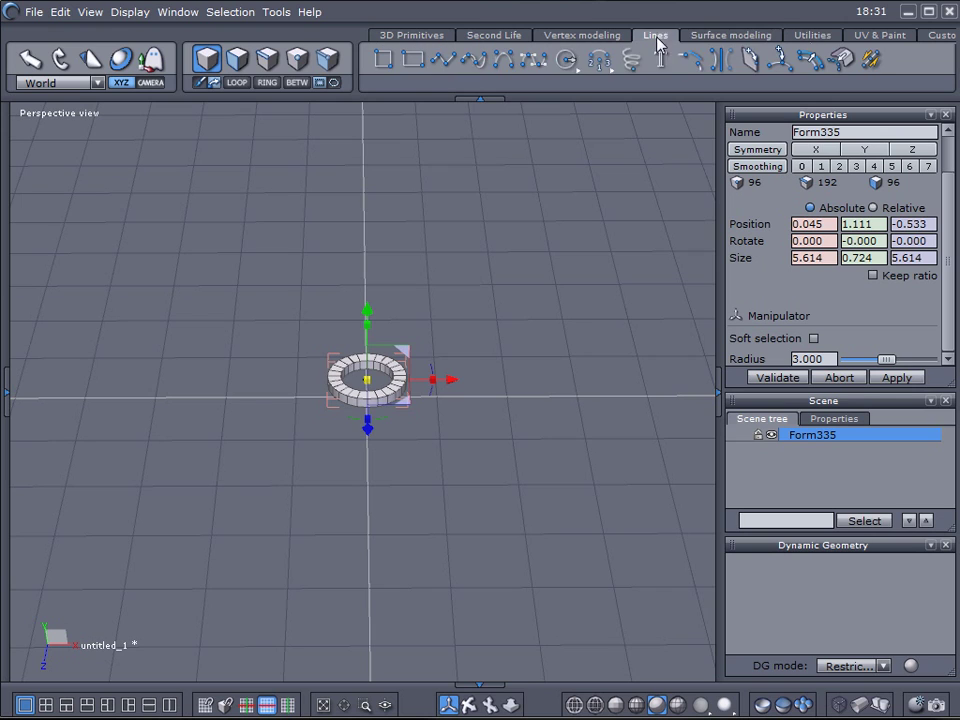
left_click(566, 60)
left_click(567, 96)
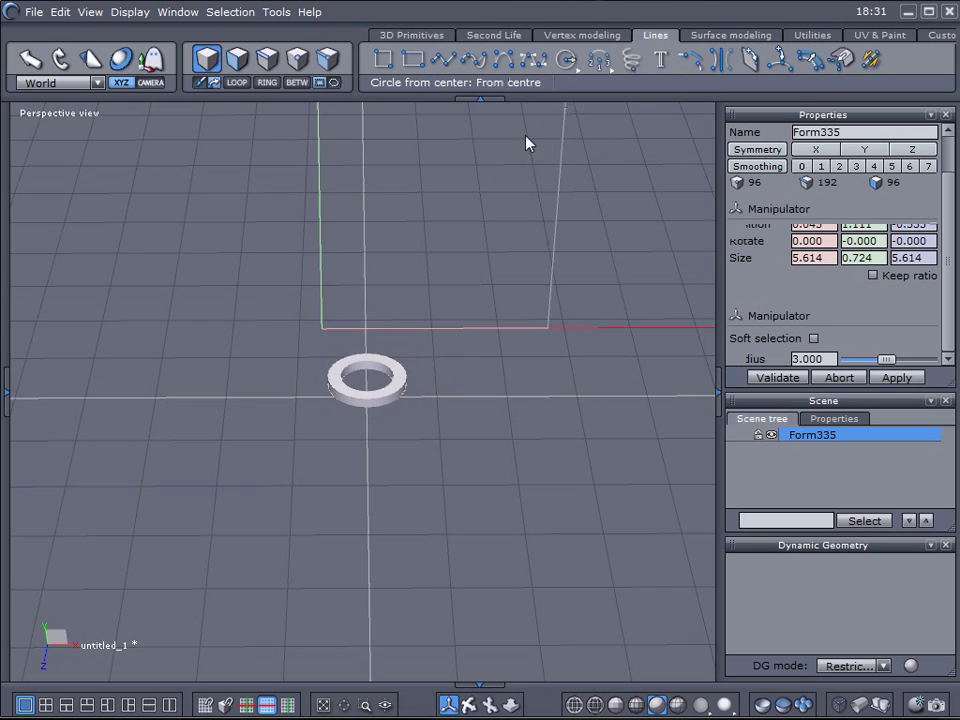
left_click(300, 312)
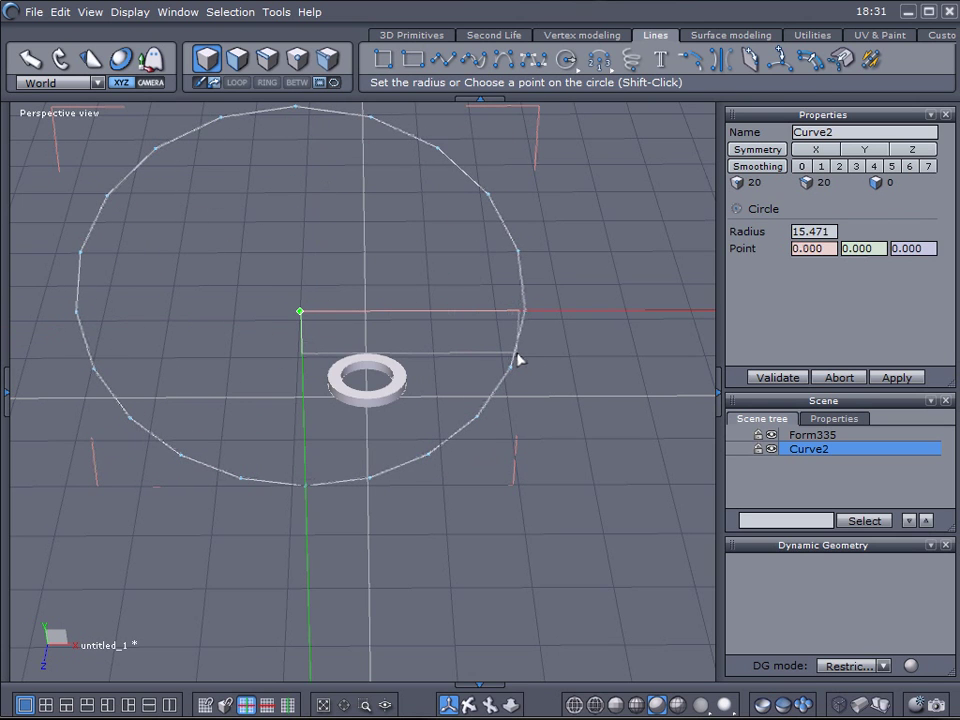
left_click(518, 359)
key("Return")
Step: Rotate the circle -90° about X to lie flat and centre it around the ring, at about 0.9, -1.0, -1.9
right_click_drag(606, 347, 322, 313)
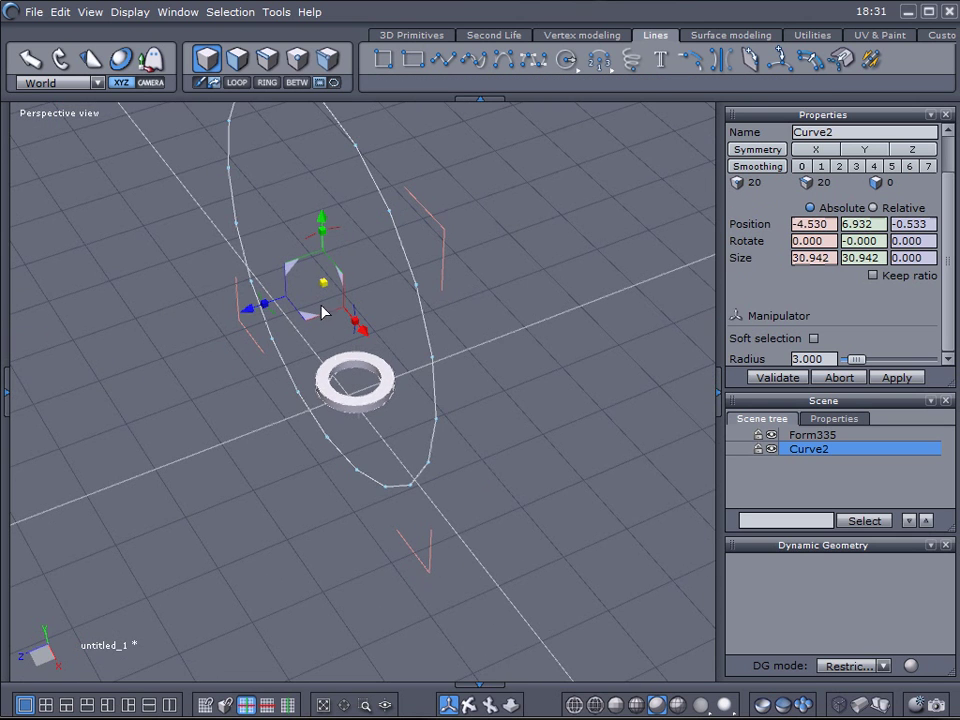
left_click_drag(339, 232, 432, 273)
right_click_drag(325, 431, 306, 208)
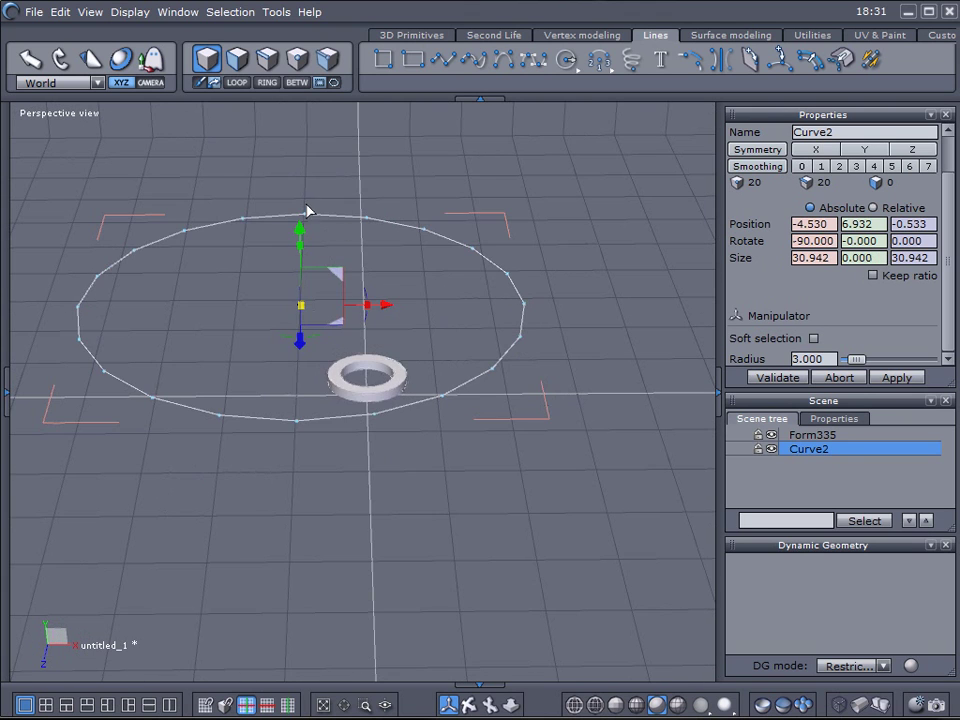
left_click_drag(306, 208, 458, 405)
left_click_drag(381, 455, 379, 414)
mouse_move(379, 414)
right_mouse_down()
mouse_move(467, 435)
mouse_move(459, 510)
mouse_move(373, 430)
right_mouse_up()
left_click_drag(373, 430, 375, 467)
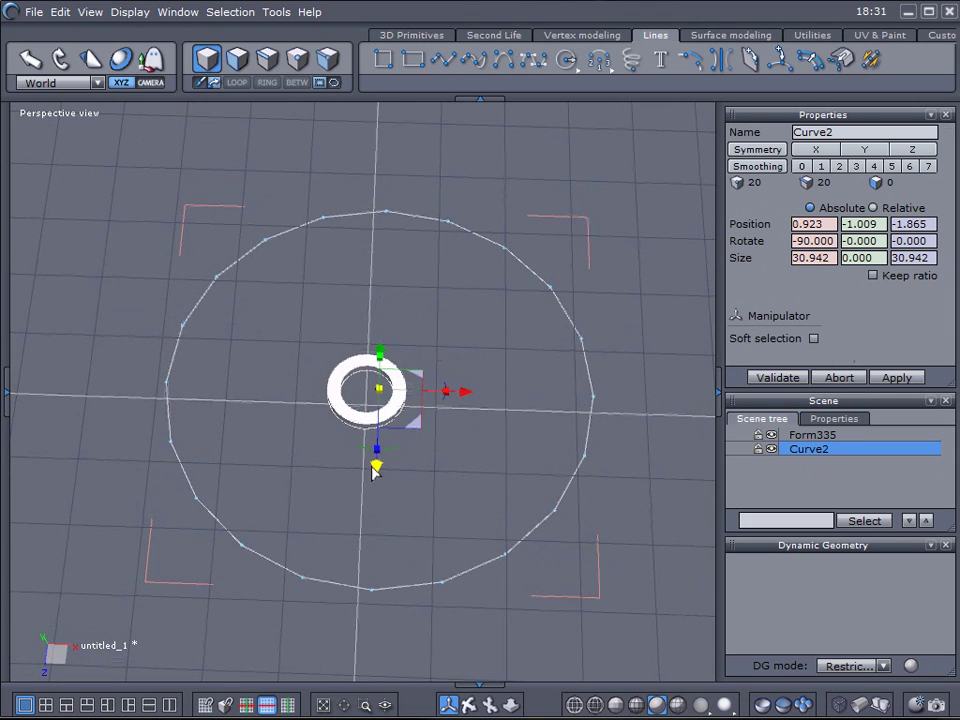
Step: Repeat the ring along the circle curve using copy layout mode 2
left_click(354, 376)
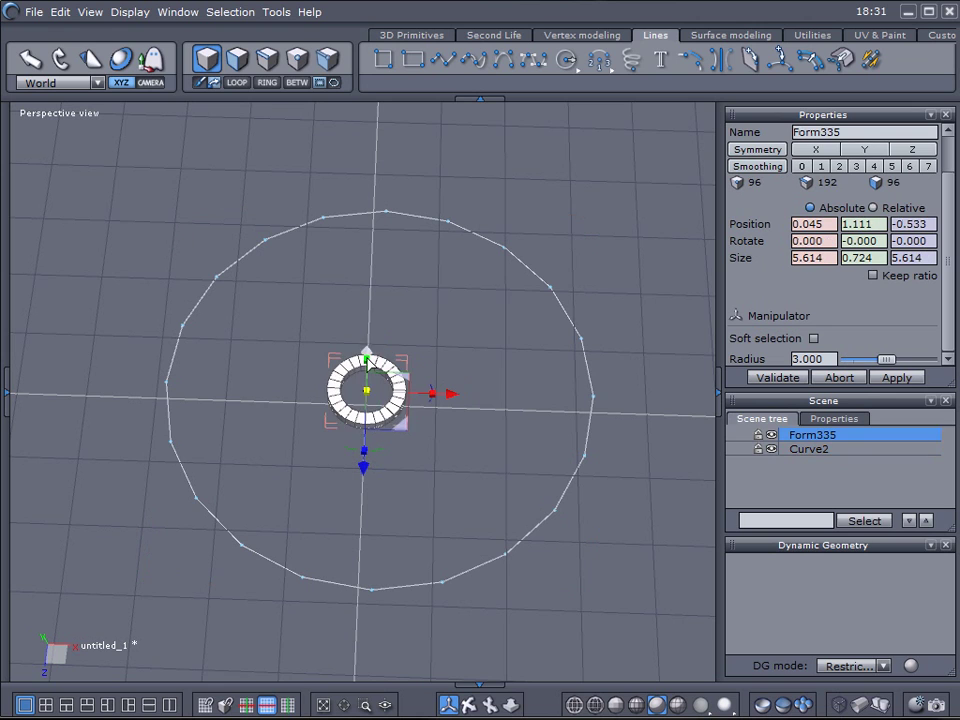
right_click_drag(572, 287, 636, 206)
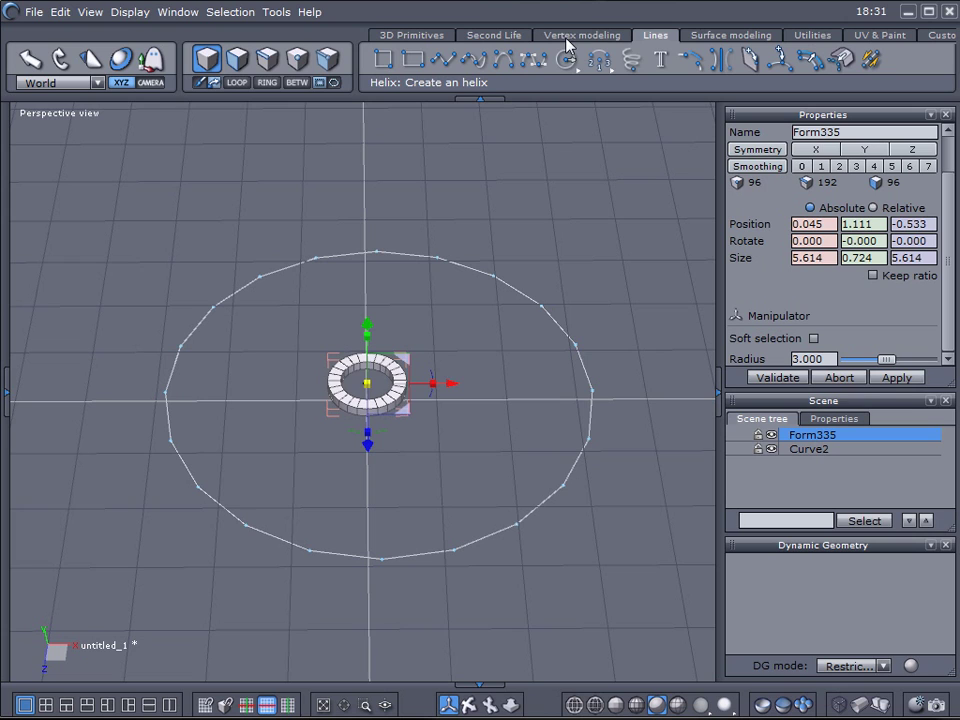
left_click(810, 36)
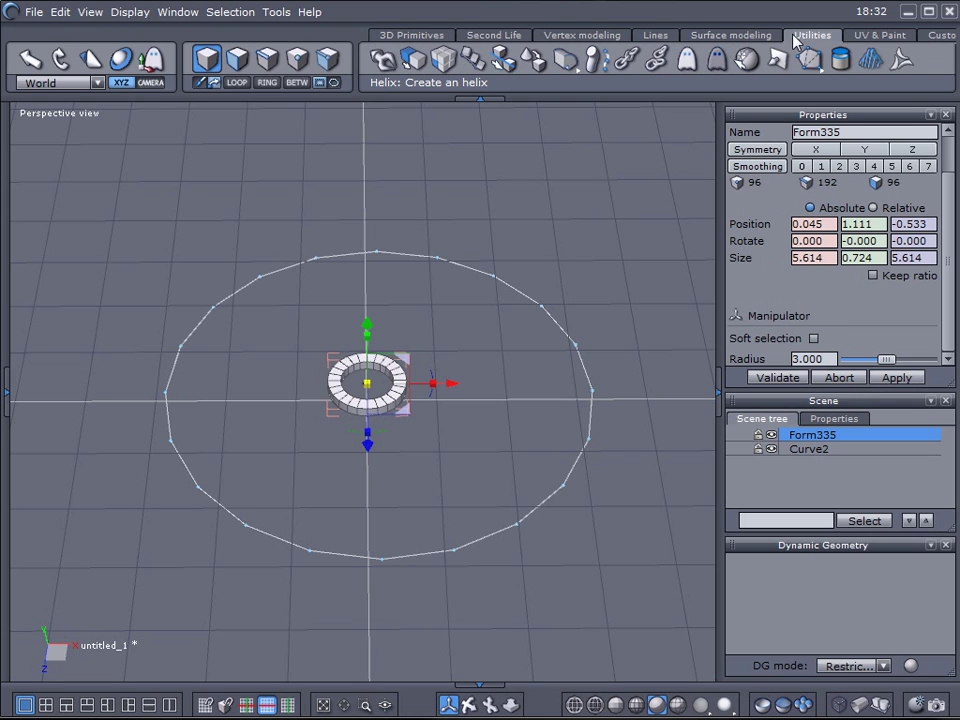
left_click(478, 62)
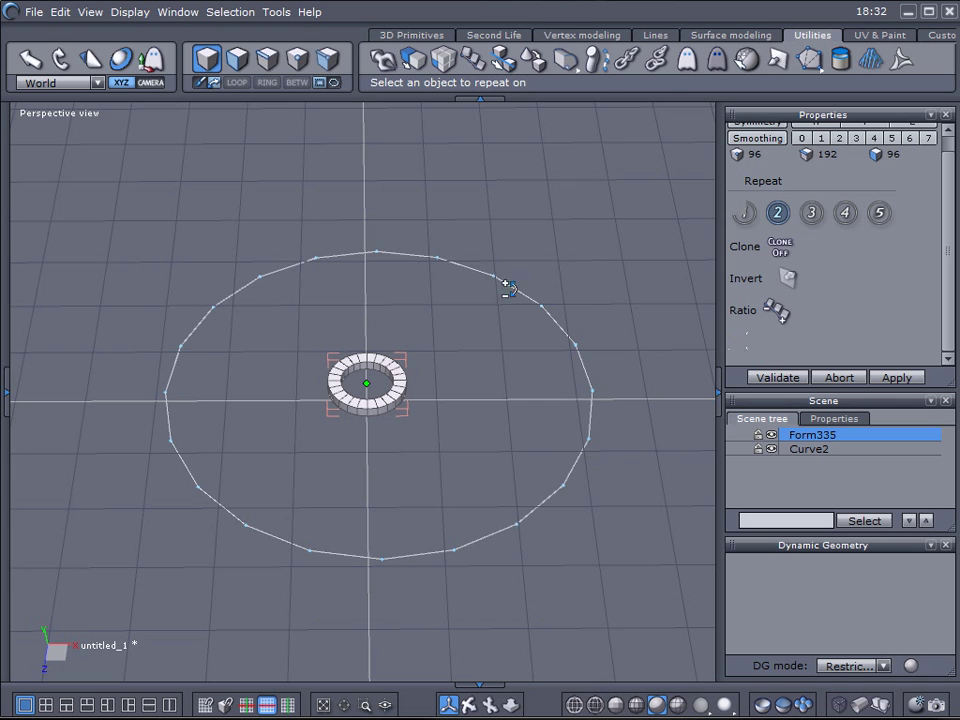
left_click(505, 284)
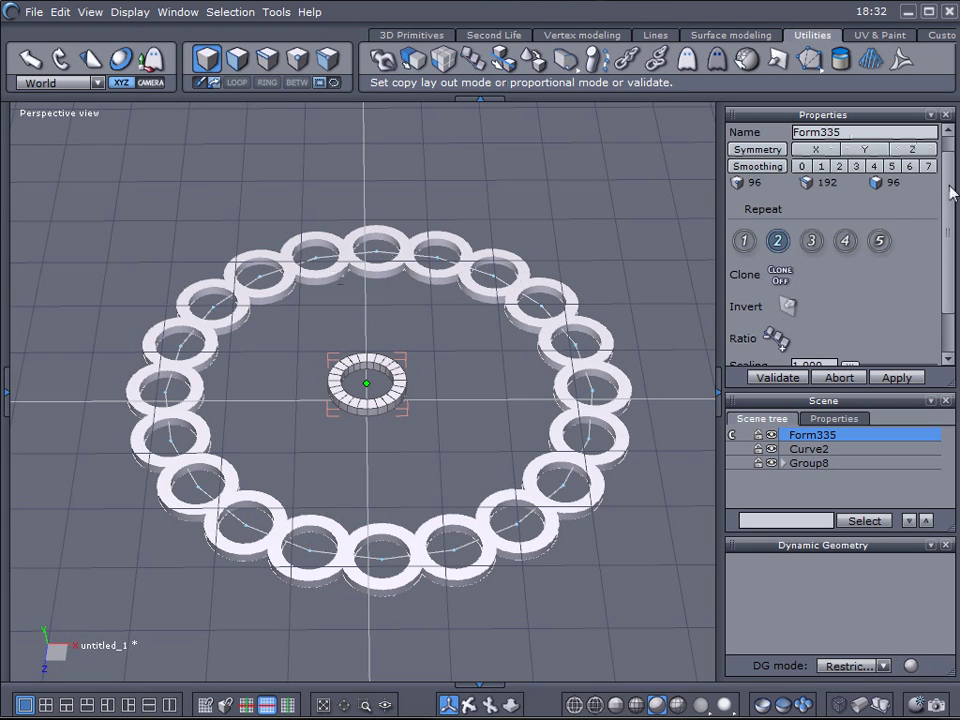
Step: Scale the repeated rings to 0.8 and validate the repetition
scroll(914, 302, "down", 2)
double_click(826, 314)
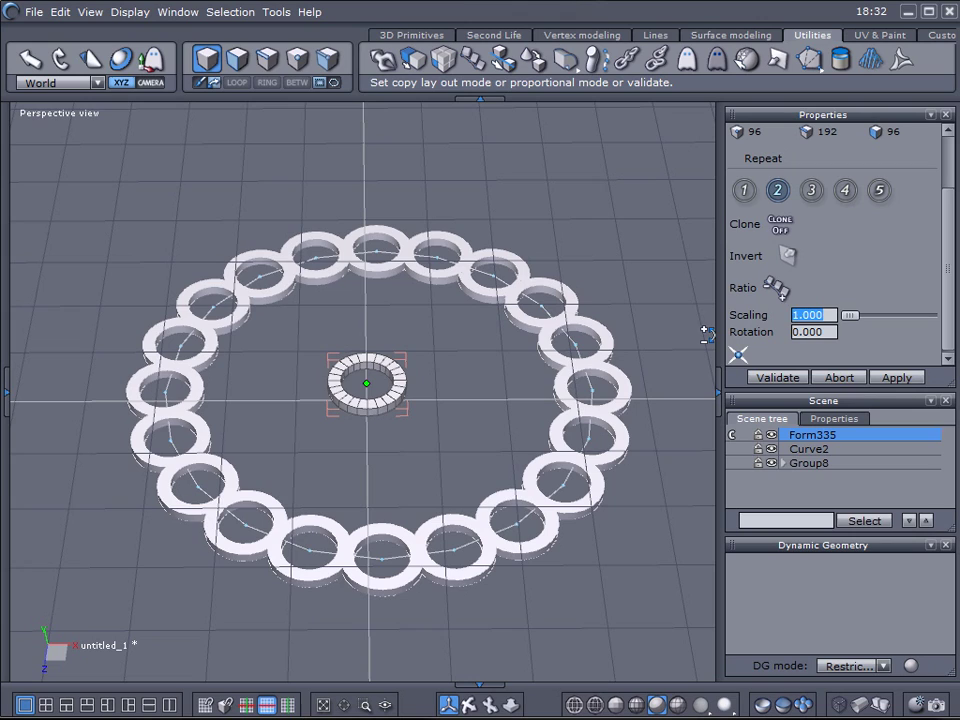
key("Return")
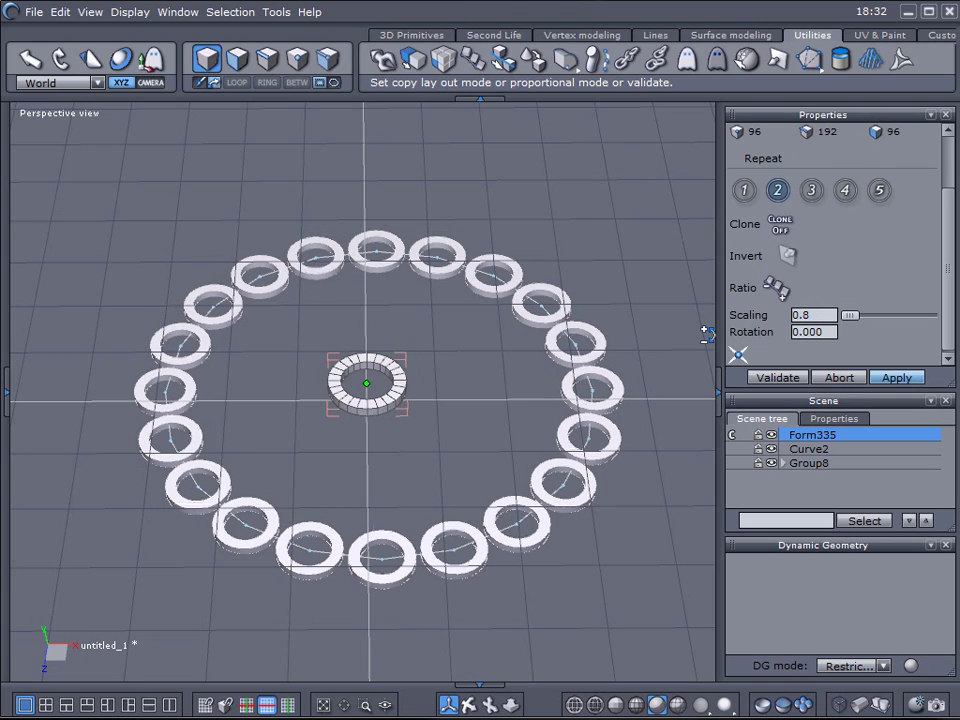
right_click_drag(601, 376, 505, 344)
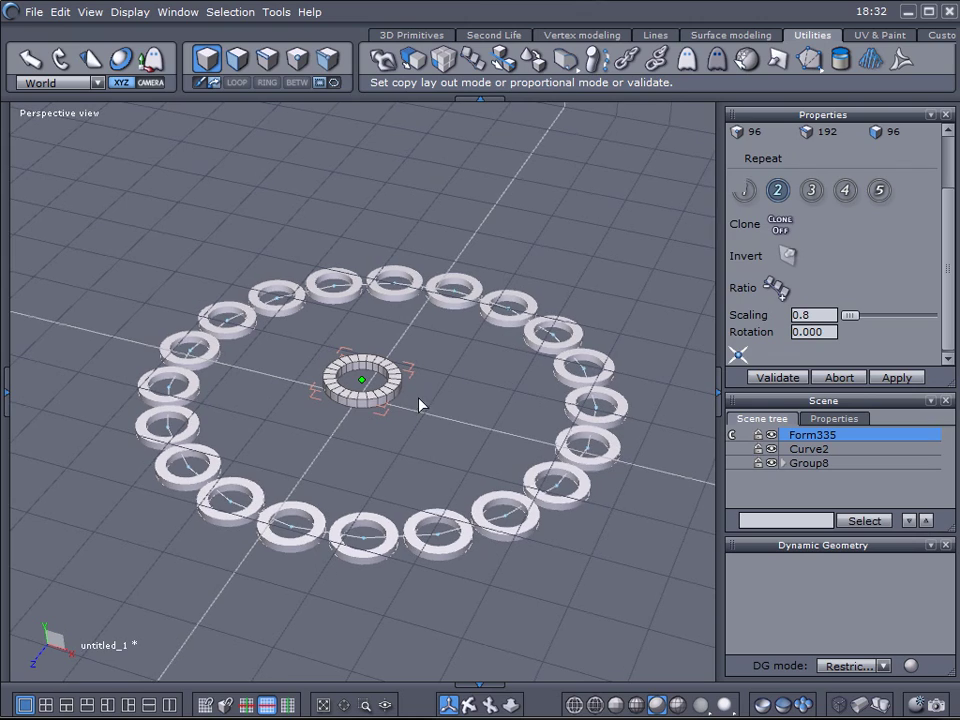
key("Return")
Step: Rotate the original centre ring -90° about the X axis
right_click_drag(479, 407, 444, 407)
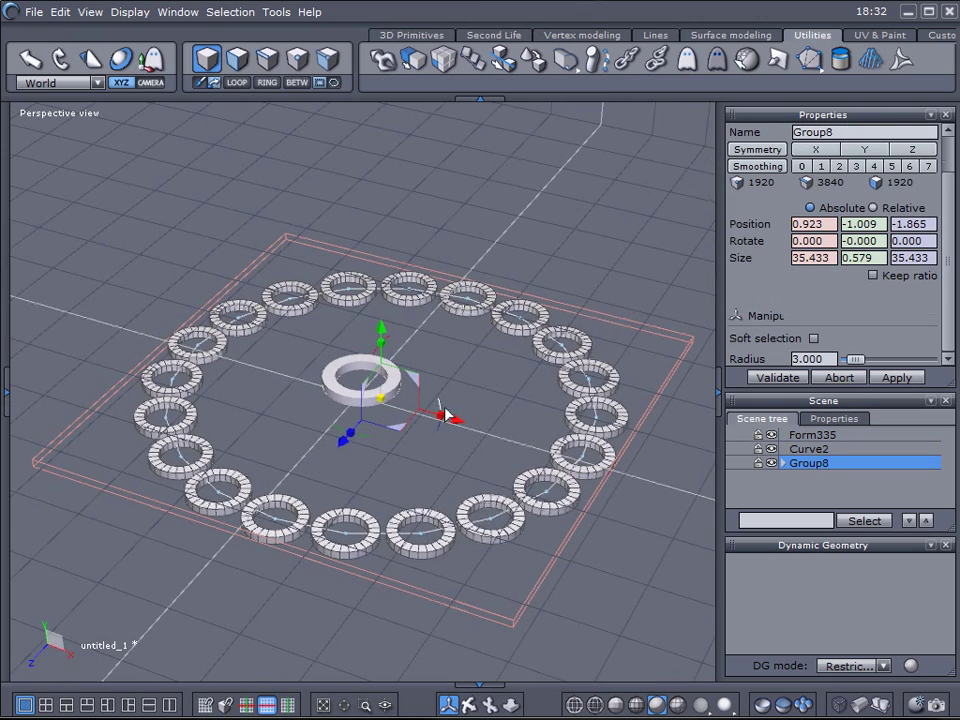
left_click(333, 383)
middle_click_drag(518, 403, 366, 397)
left_click_drag(378, 330, 410, 381)
middle_click_drag(250, 430, 497, 377)
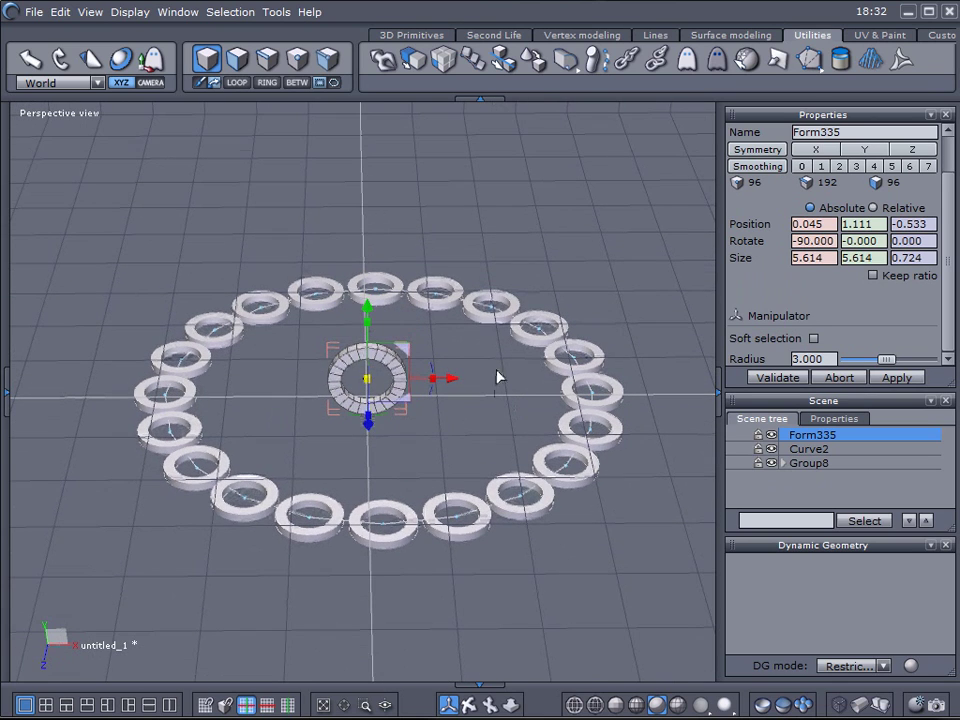
Step: Repeat the rotated centre ring along the circle curve using copy layout mode 2 and validate the repetition
left_click(443, 60)
left_click(315, 298)
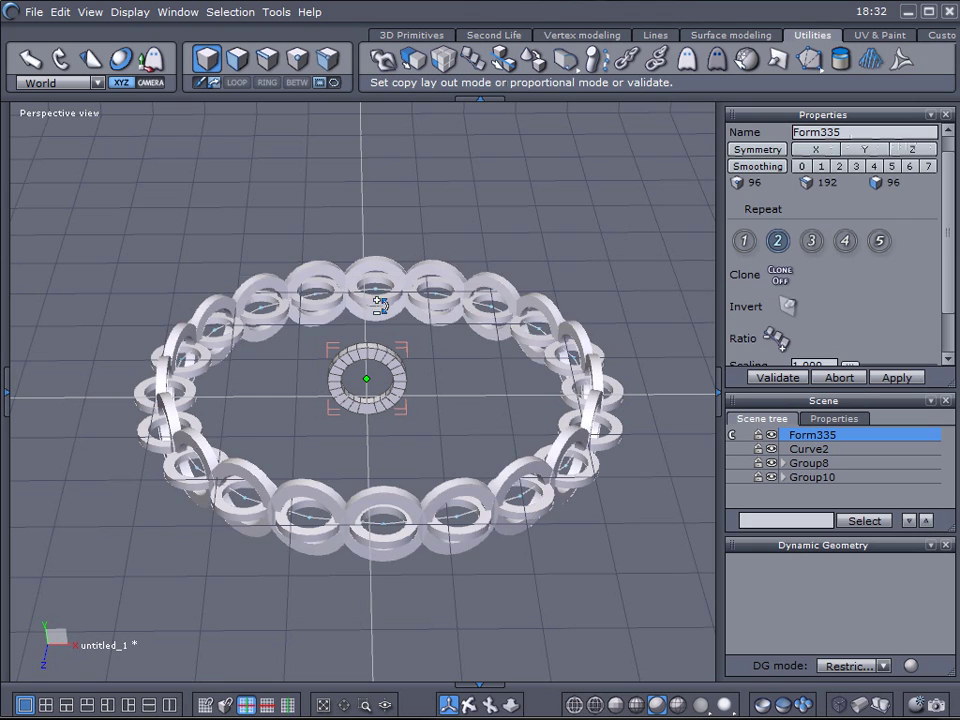
middle_click_drag(671, 343, 673, 455)
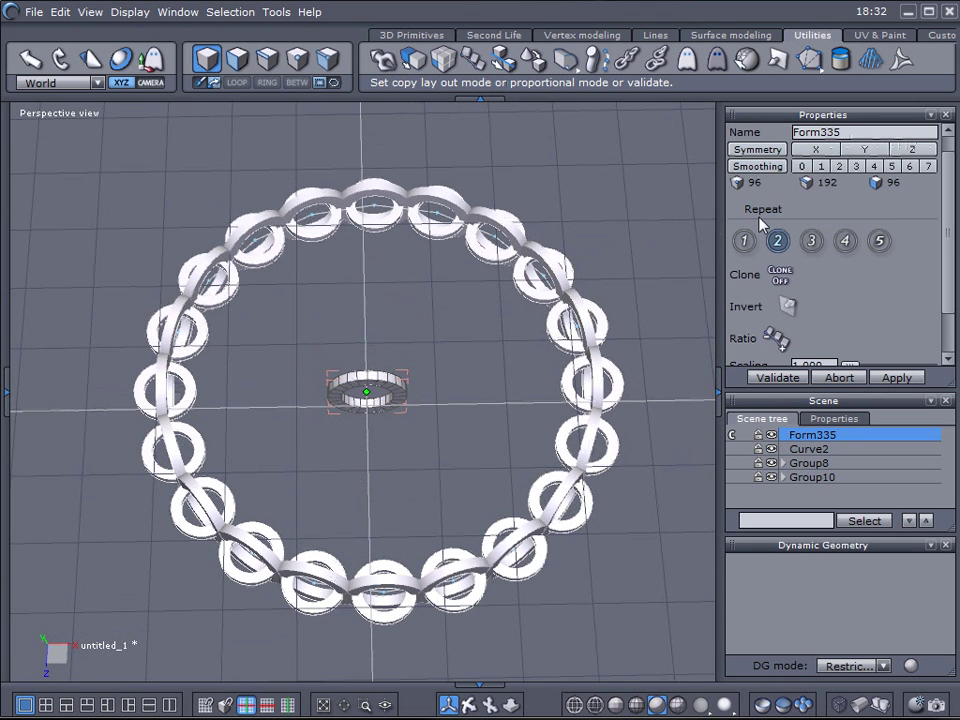
left_click(744, 240)
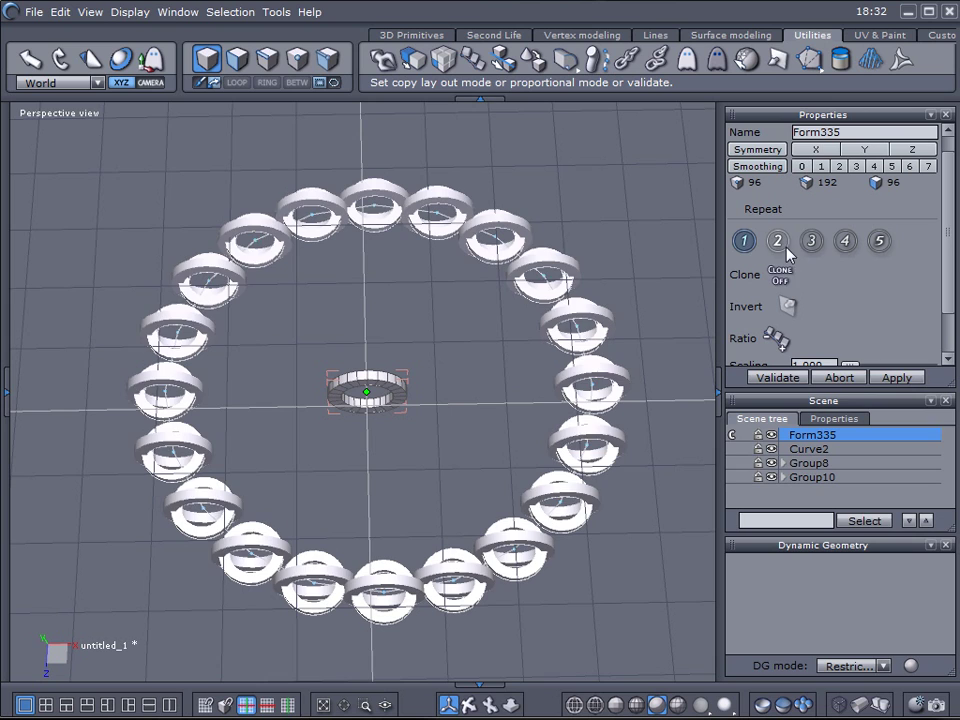
left_click(778, 241)
left_click(811, 241)
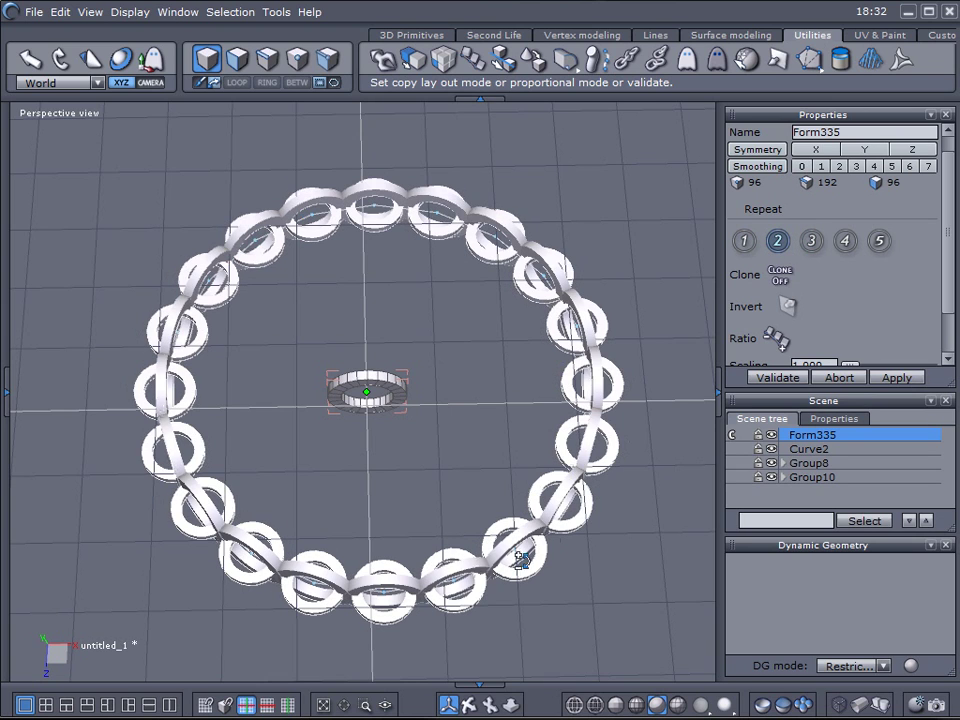
middle_click_drag(609, 433, 612, 394)
key("Return")
Step: Rotate the new group of upright rings about -9.2° around the Y axis so they interlock with the flat rings
middle_click_drag(466, 347, 427, 473)
left_click_drag(398, 455, 472, 358)
middle_click_drag(472, 358, 452, 166)
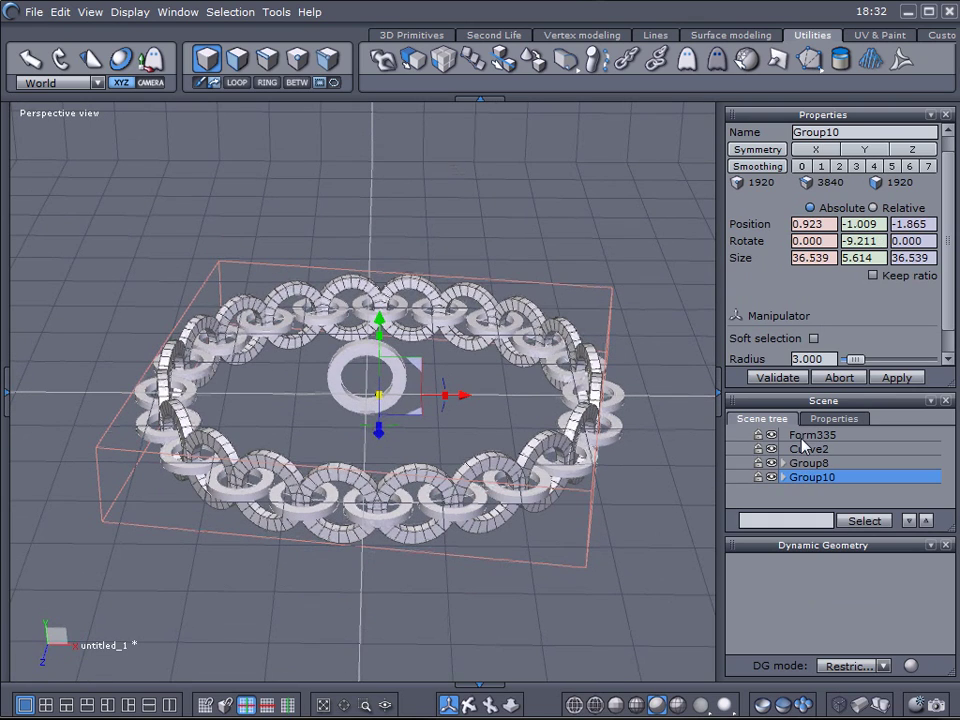
Step: Delete the original centre ring and the circle curve, keeping only the two groups of repeated rings
left_click(611, 430)
left_click(343, 365)
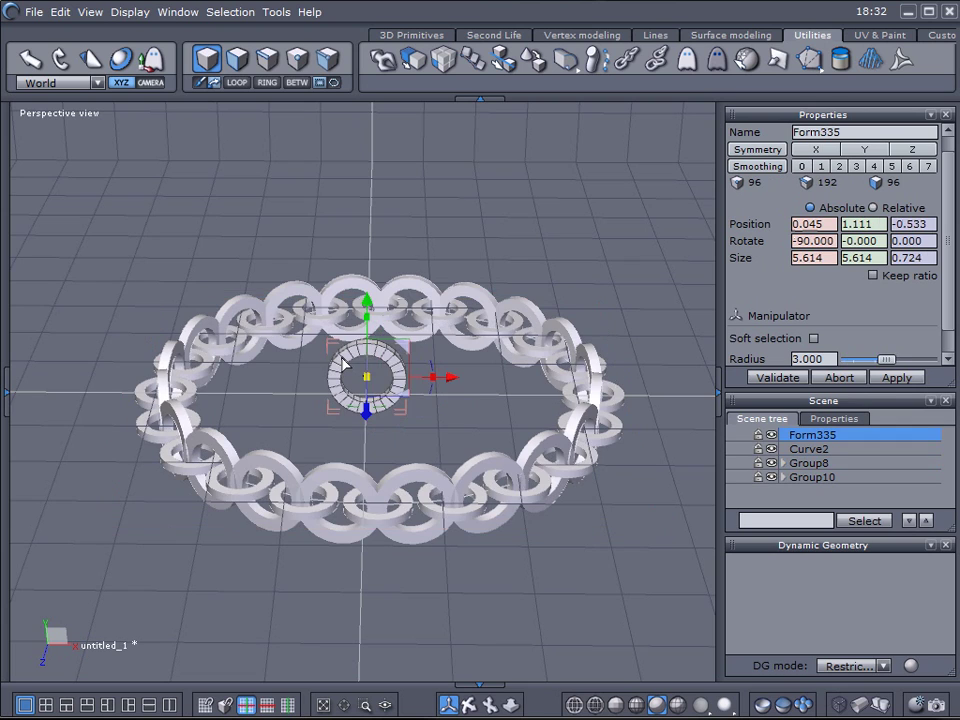
key("Delete")
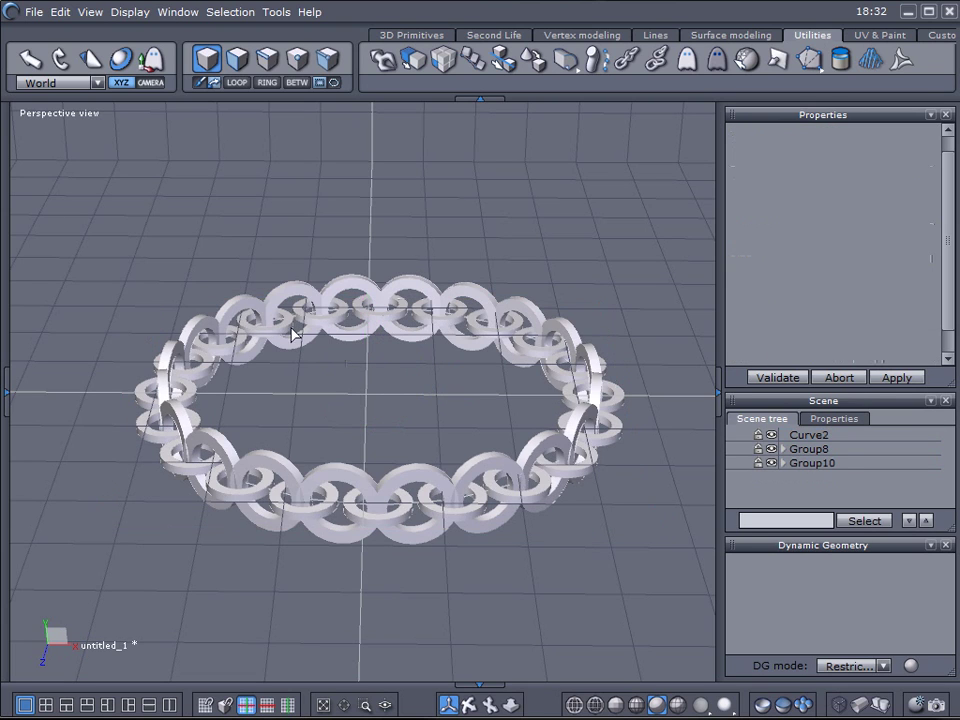
left_click(279, 319)
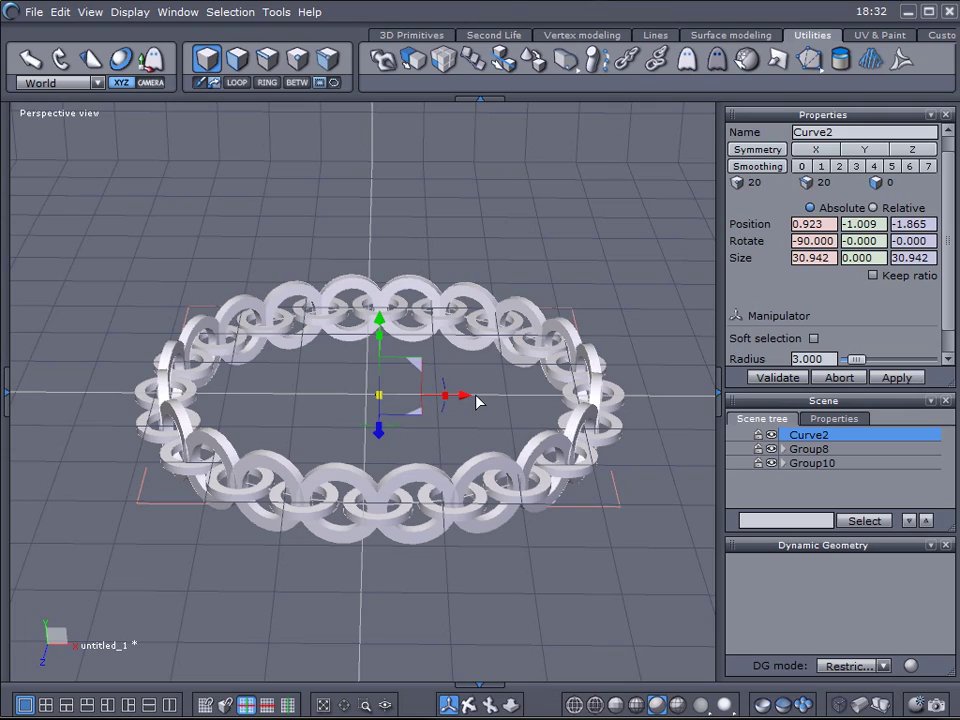
key("Delete")
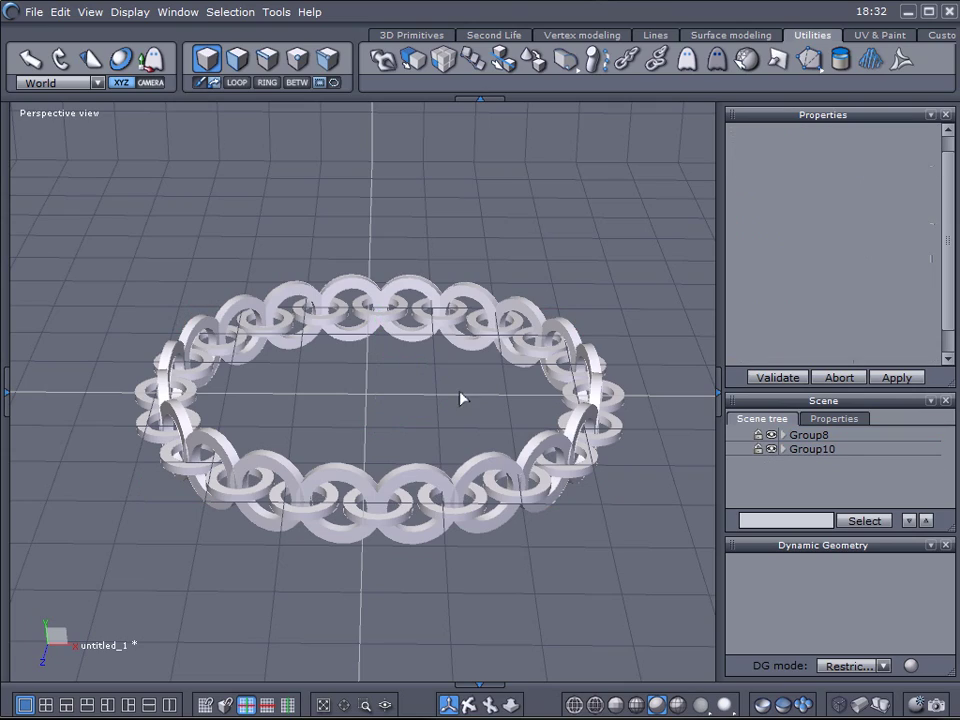
Step: Combine the flat and upright ring sets into one group
middle_click_drag(459, 399, 333, 346)
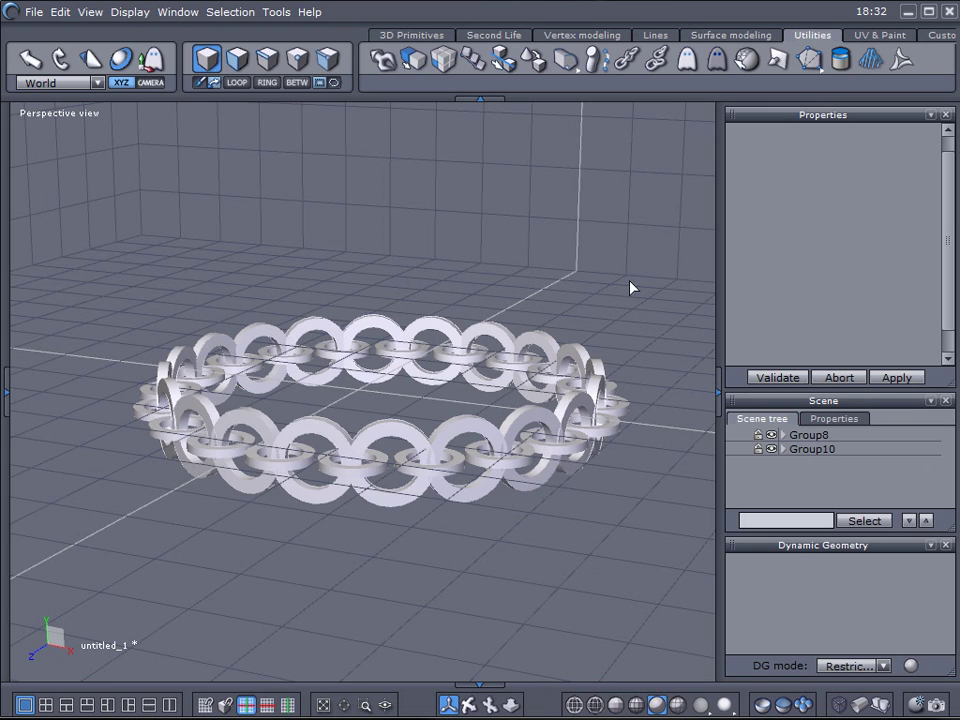
left_click_drag(646, 243, 110, 601)
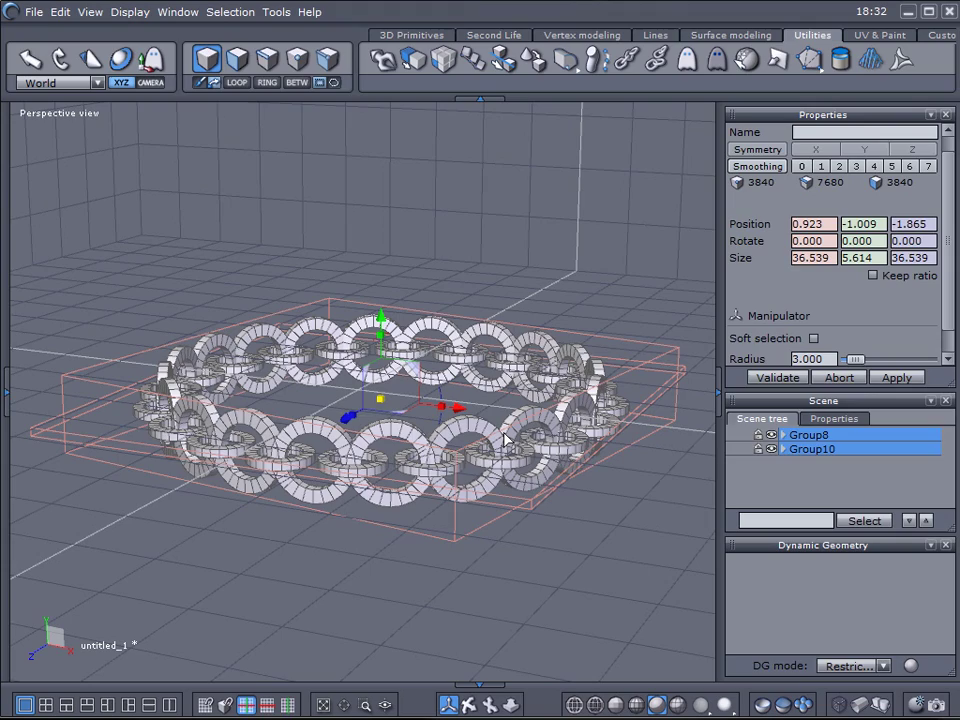
key("ctrl+g")
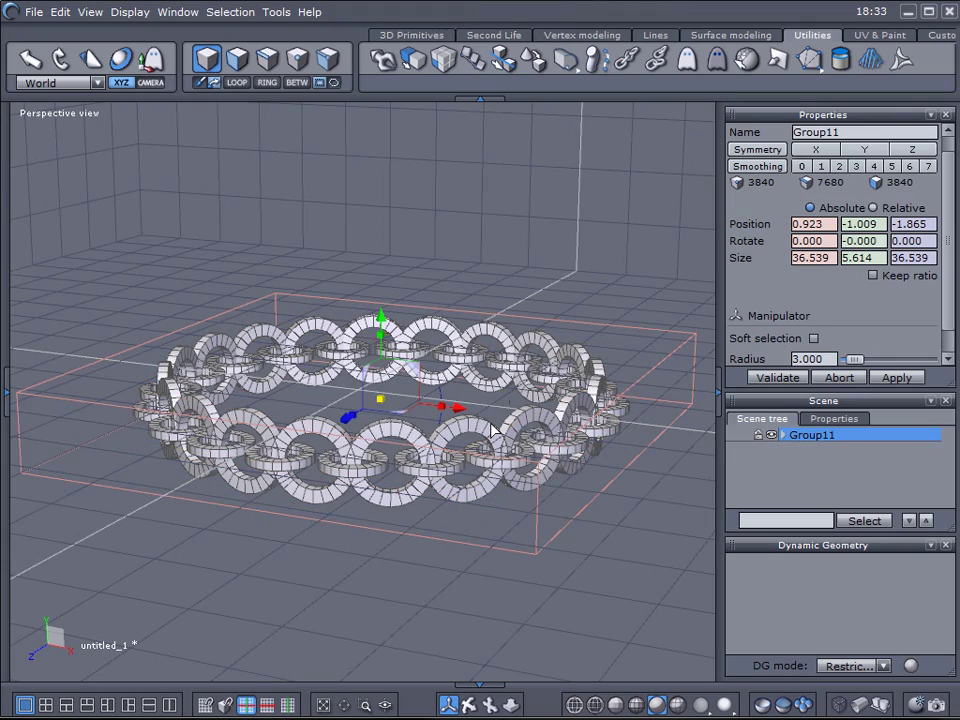
Step: Raise the grouped chain above the grid to a Y position of about 7.95
left_click_drag(383, 322, 374, 186)
middle_click_drag(430, 410, 256, 384)
right_click_drag(255, 388, 350, 430)
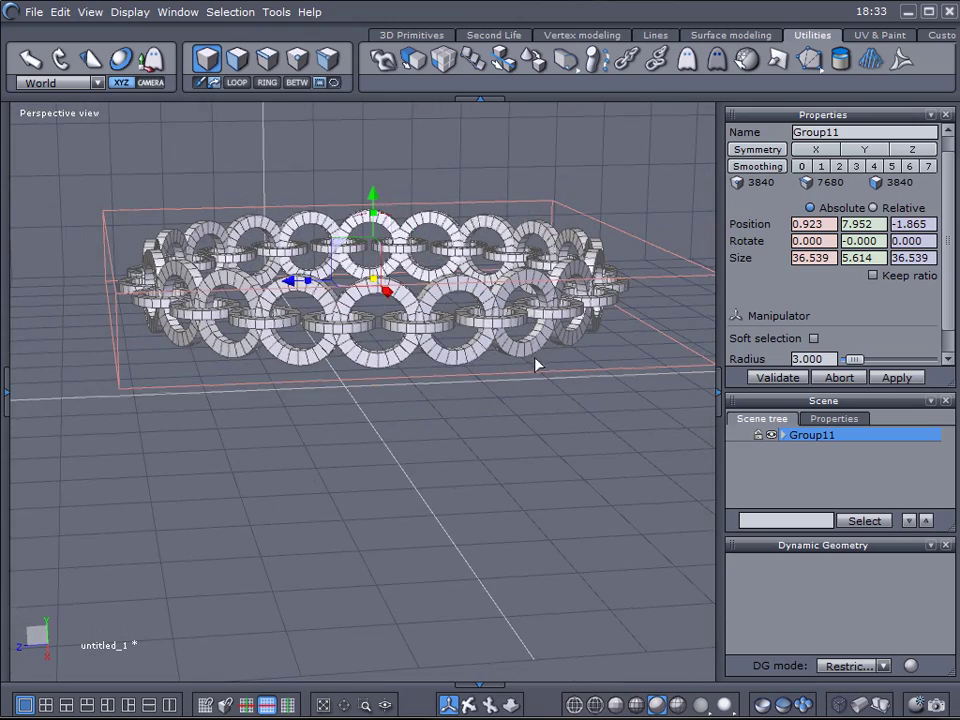
Step: Bend the chain group with the Bender deformer until it curls into a closed, roughly spherical cage, and validate the deformation
right_click_drag(455, 368, 527, 397)
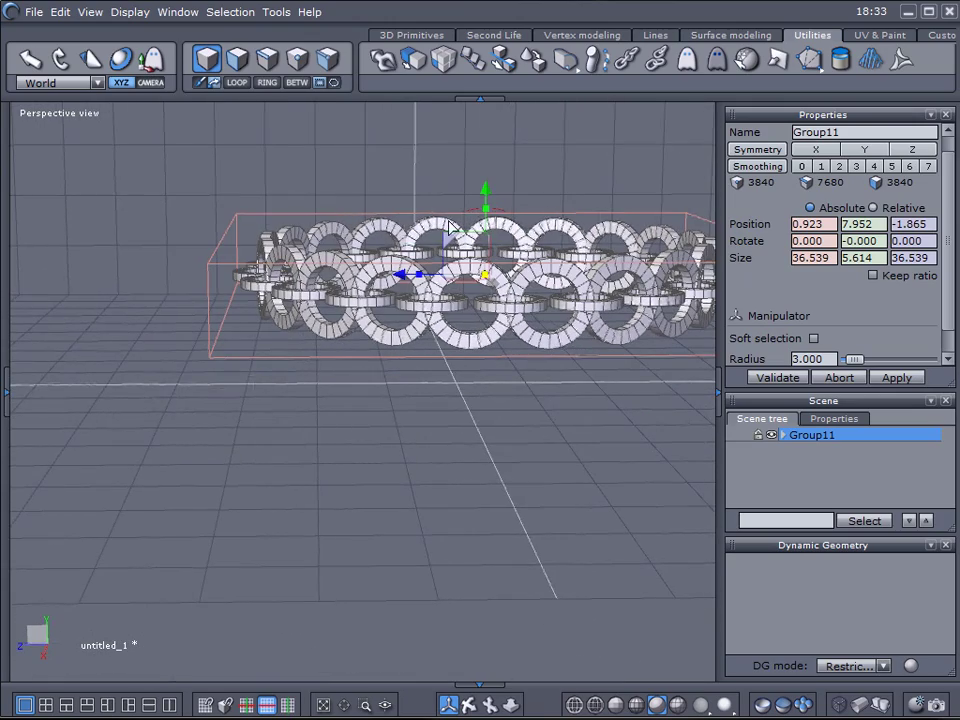
right_click_drag(607, 365, 543, 392)
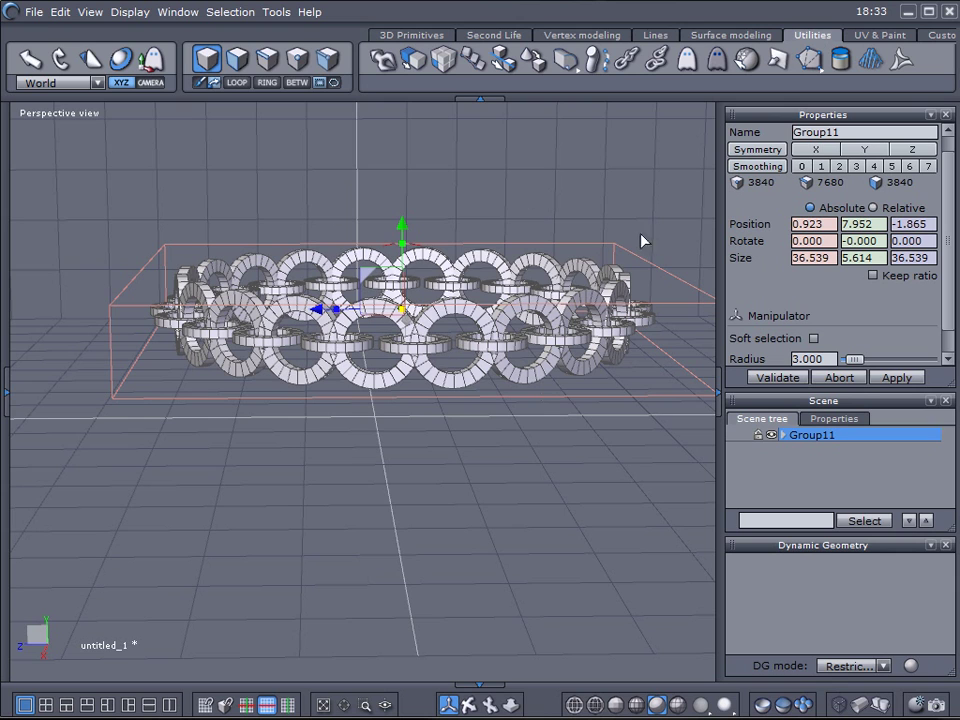
right_click_drag(470, 382, 574, 351)
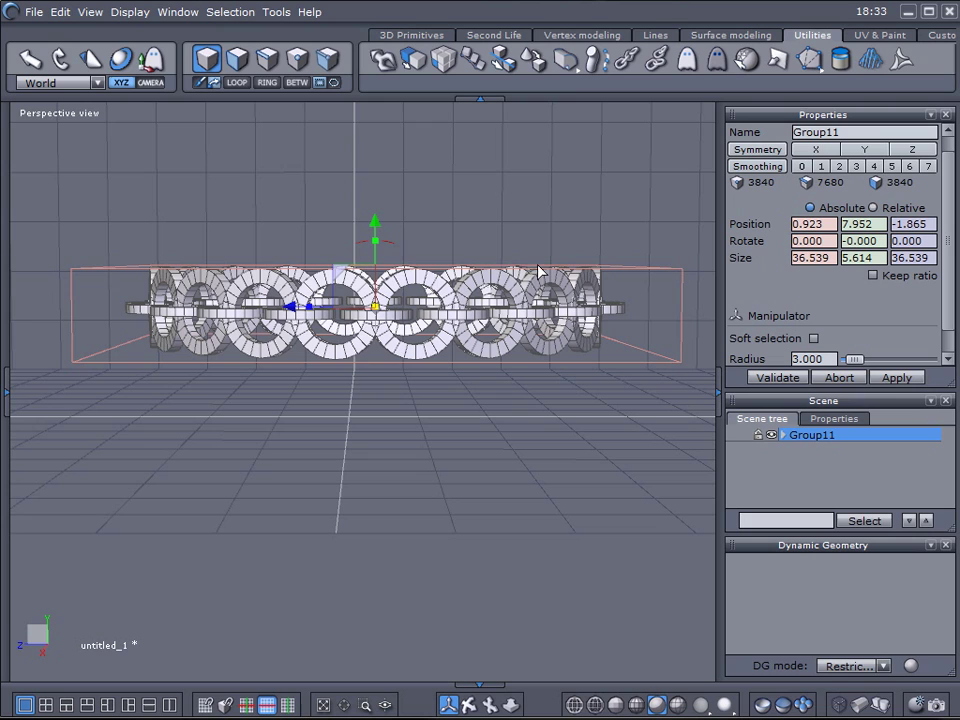
mouse_move(566, 62)
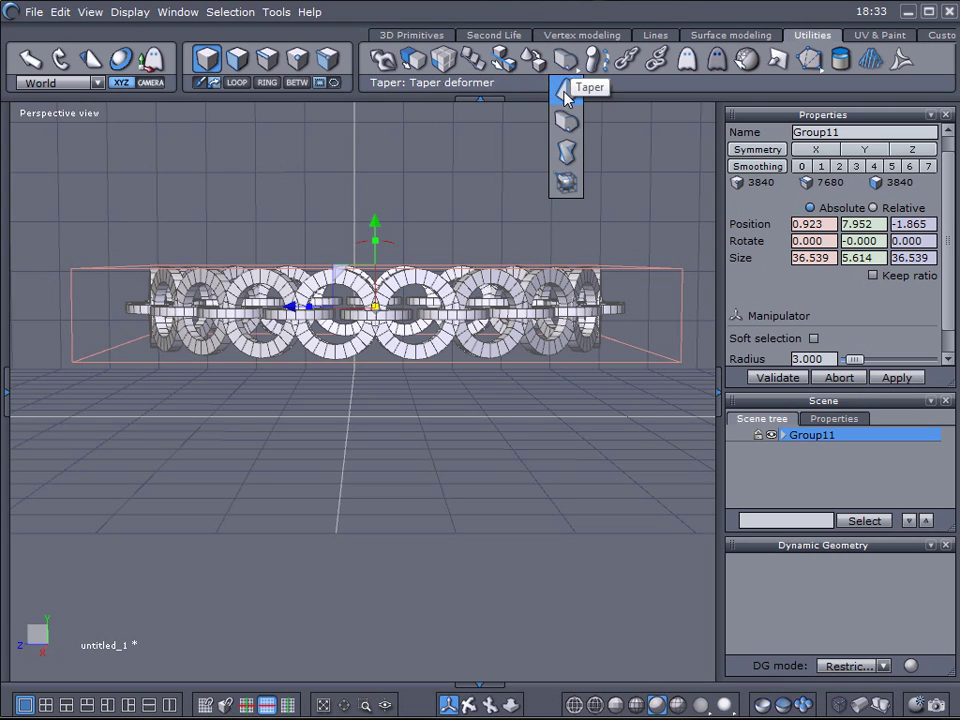
left_click(566, 122)
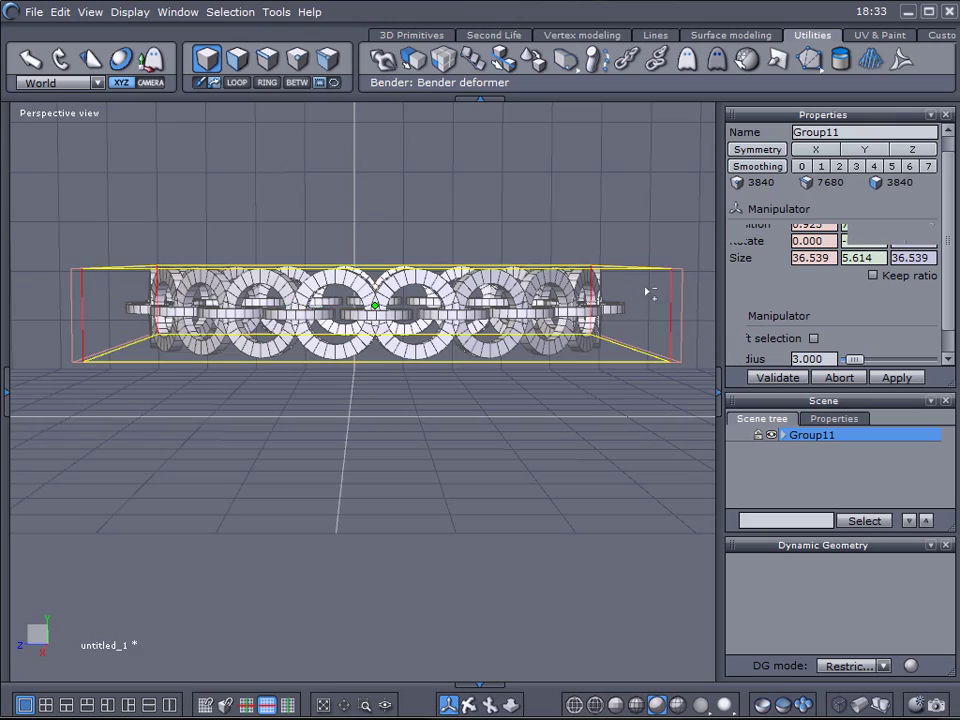
left_click_drag(668, 281, 257, 336)
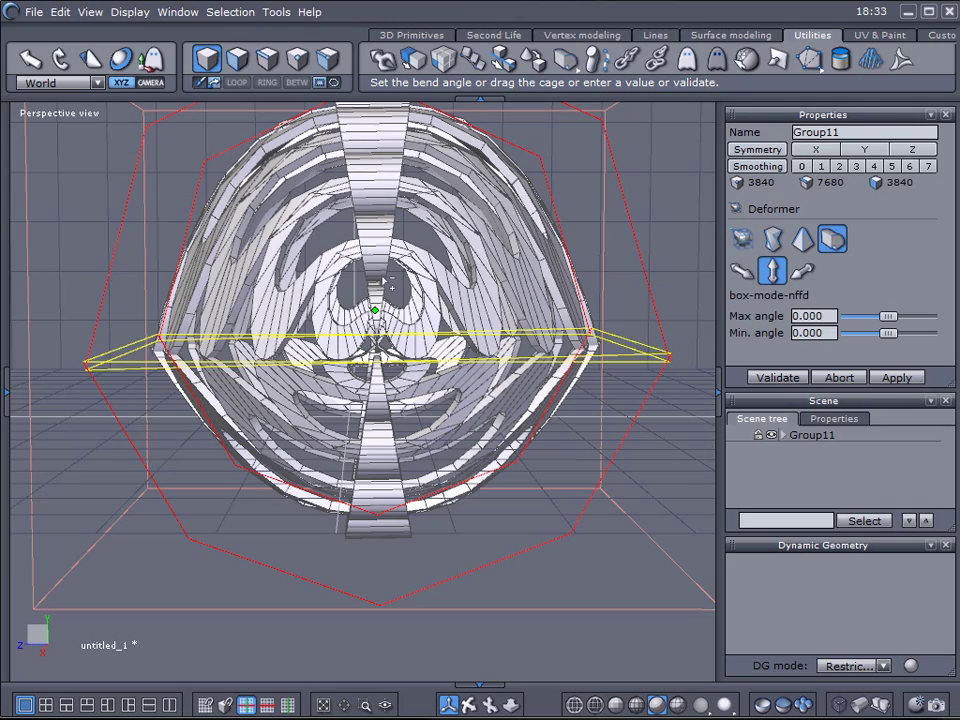
key("Return")
Step: Raise the bent chain form above the grid to a Y position of about 19.4
right_click_drag(182, 339, 475, 352)
middle_click_drag(475, 355, 360, 175)
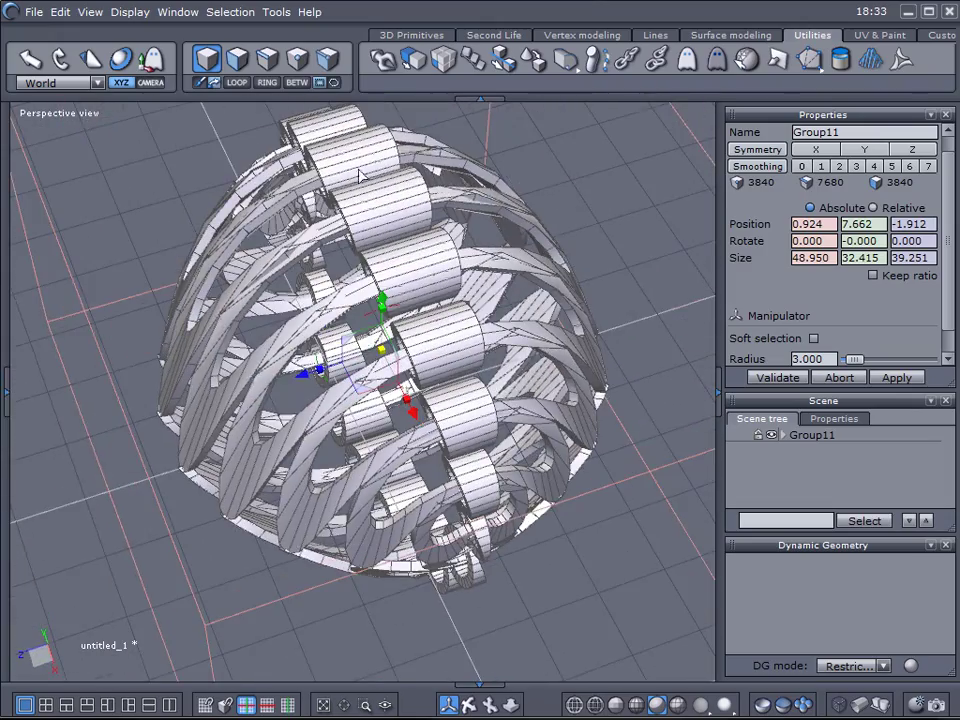
middle_click_drag(250, 237, 331, 245)
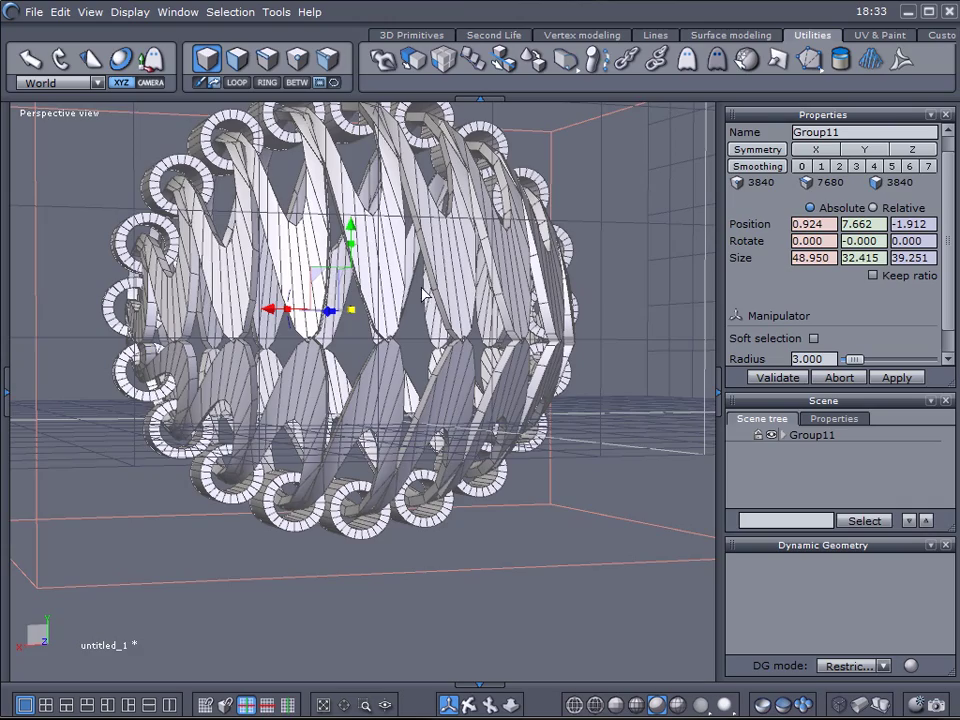
right_click_drag(285, 298, 425, 290)
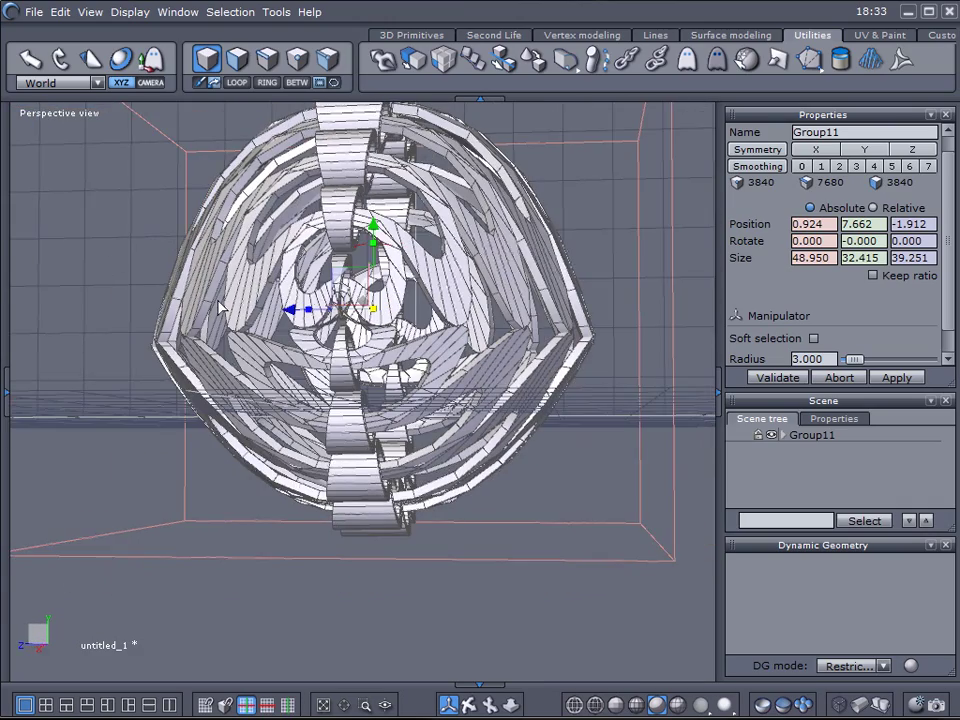
right_click_drag(221, 307, 395, 316)
mouse_move(232, 270)
right_mouse_down()
mouse_move(290, 338)
mouse_move(431, 291)
mouse_move(240, 282)
right_mouse_up()
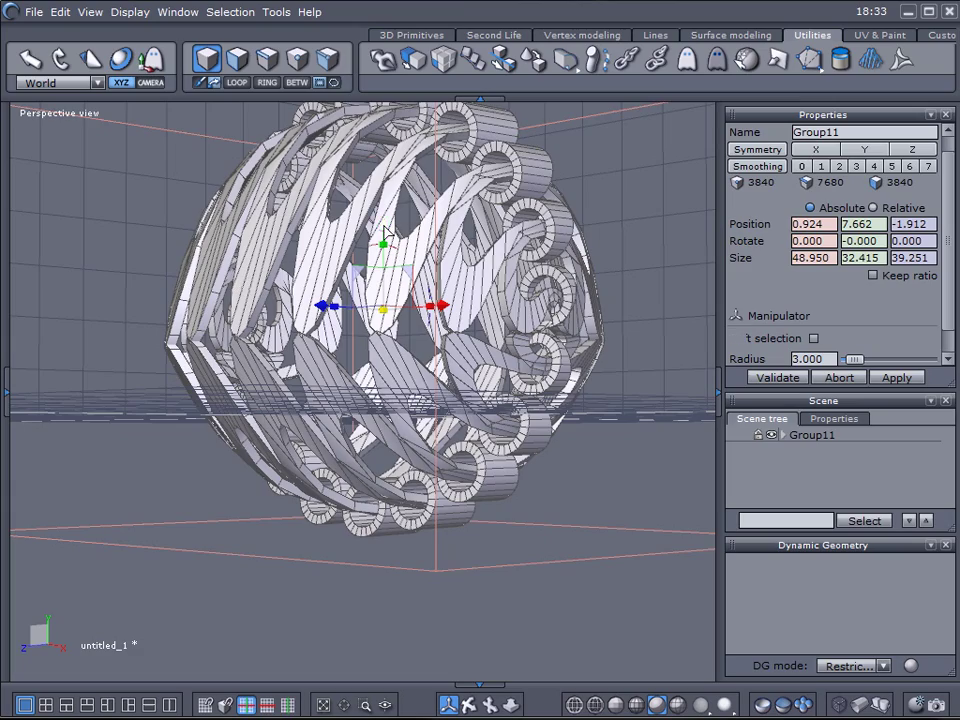
left_click_drag(385, 232, 366, 113)
middle_click_drag(420, 192, 421, 367)
right_click_drag(421, 367, 362, 346)
left_click_drag(361, 328, 362, 280)
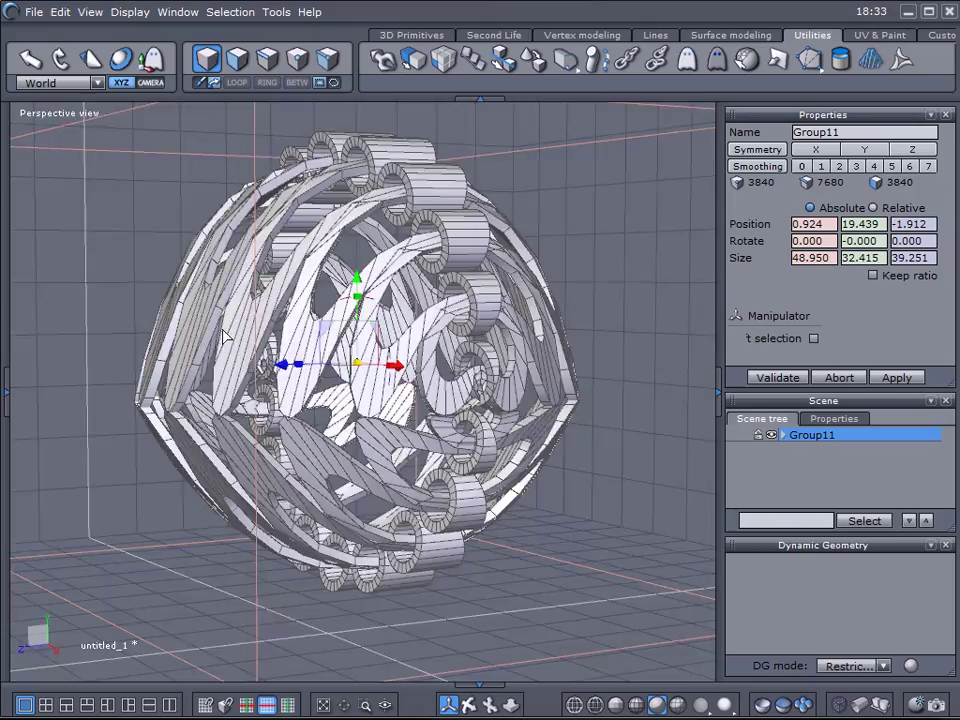
Step: Examine the bent chain form from all sides and from above
right_click_drag(225, 334, 600, 362)
right_click_drag(110, 320, 619, 303)
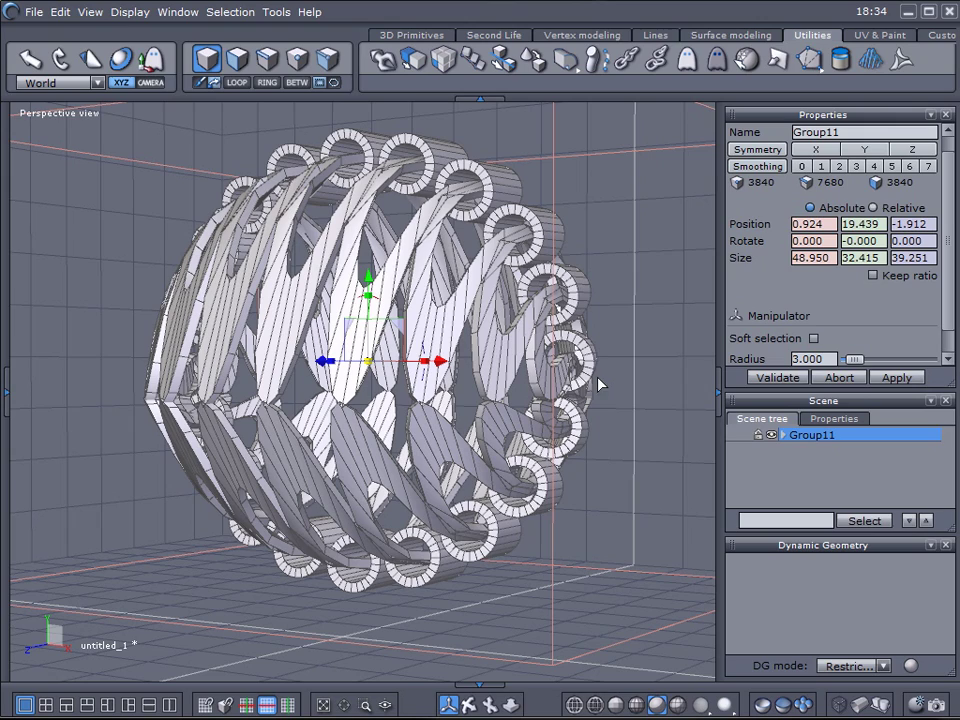
right_click_drag(338, 324, 505, 160)
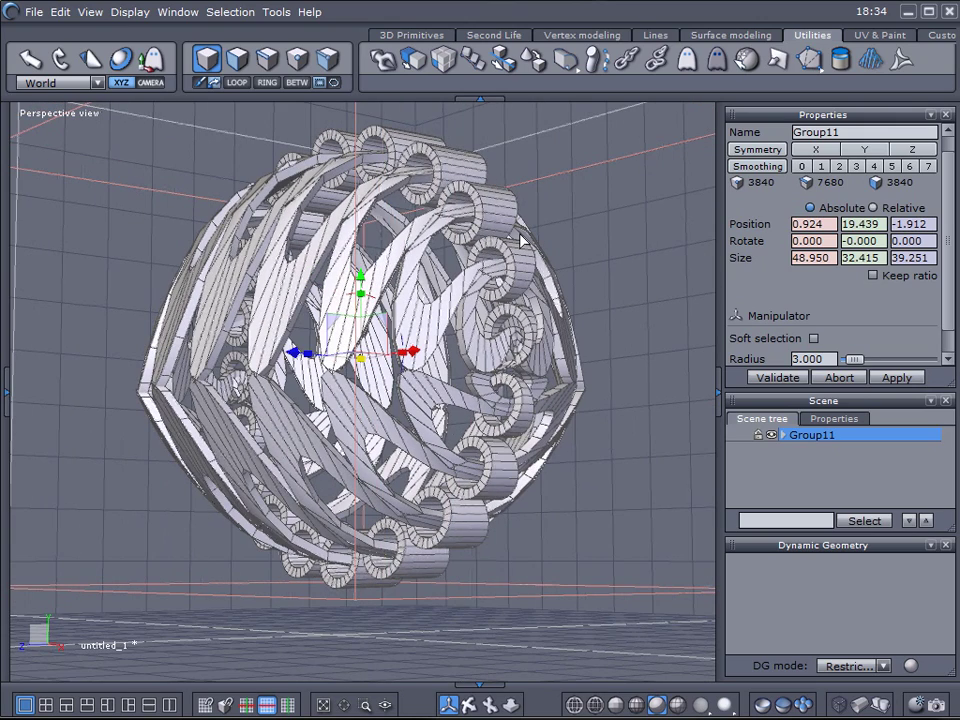
right_click_drag(490, 253, 250, 230)
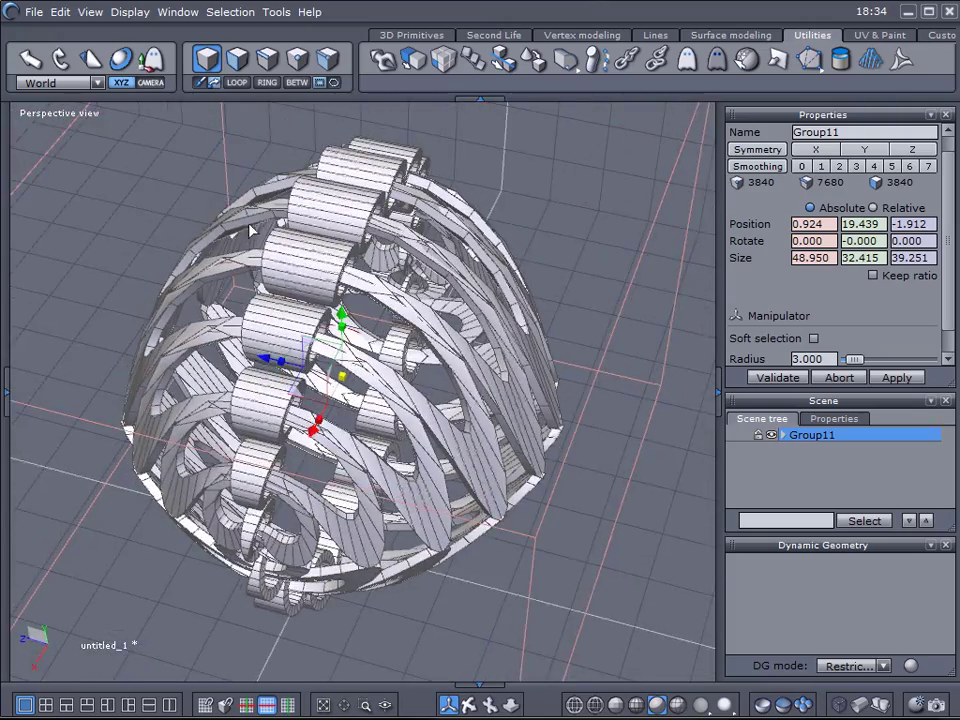
right_click_drag(437, 222, 322, 247)
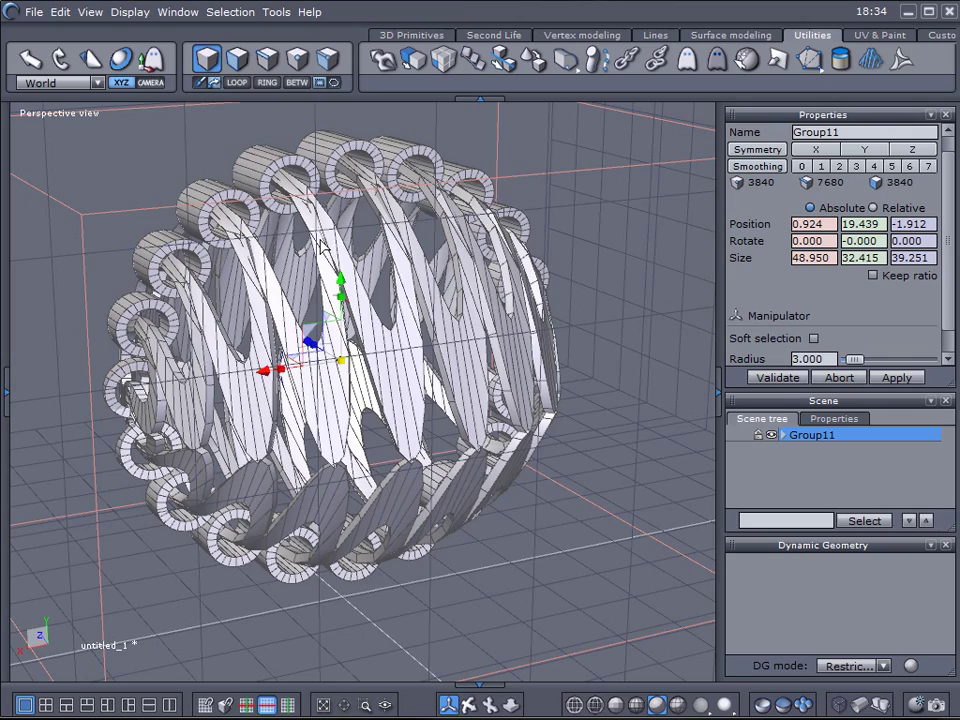
mouse_move(432, 318)
right_mouse_down()
mouse_move(403, 274)
mouse_move(372, 141)
mouse_move(435, 316)
right_mouse_up()
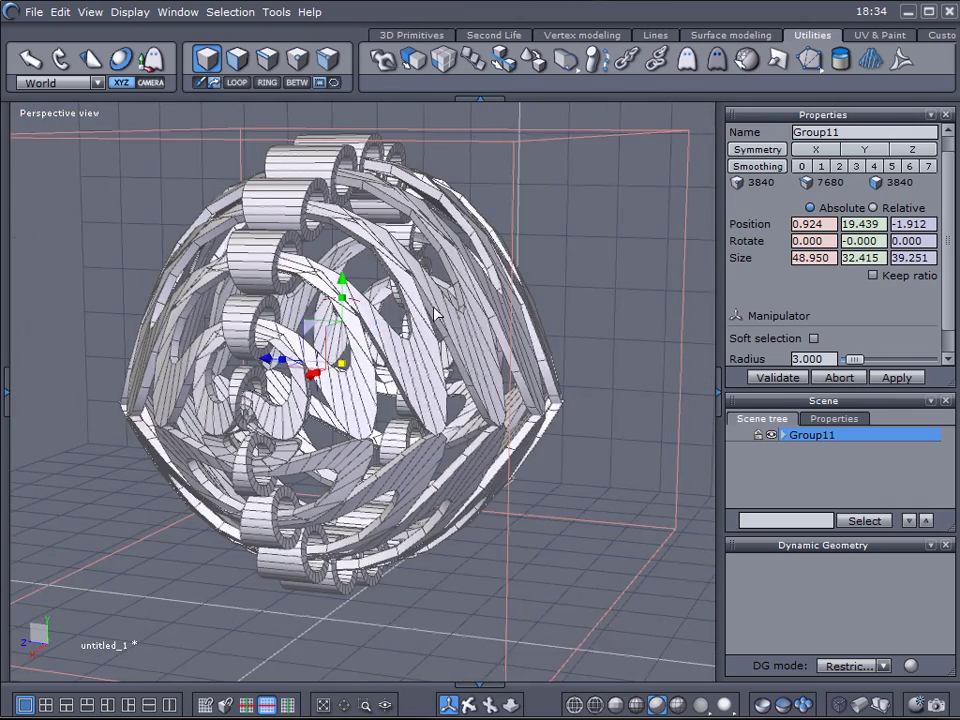
right_click_drag(130, 482, 403, 493)
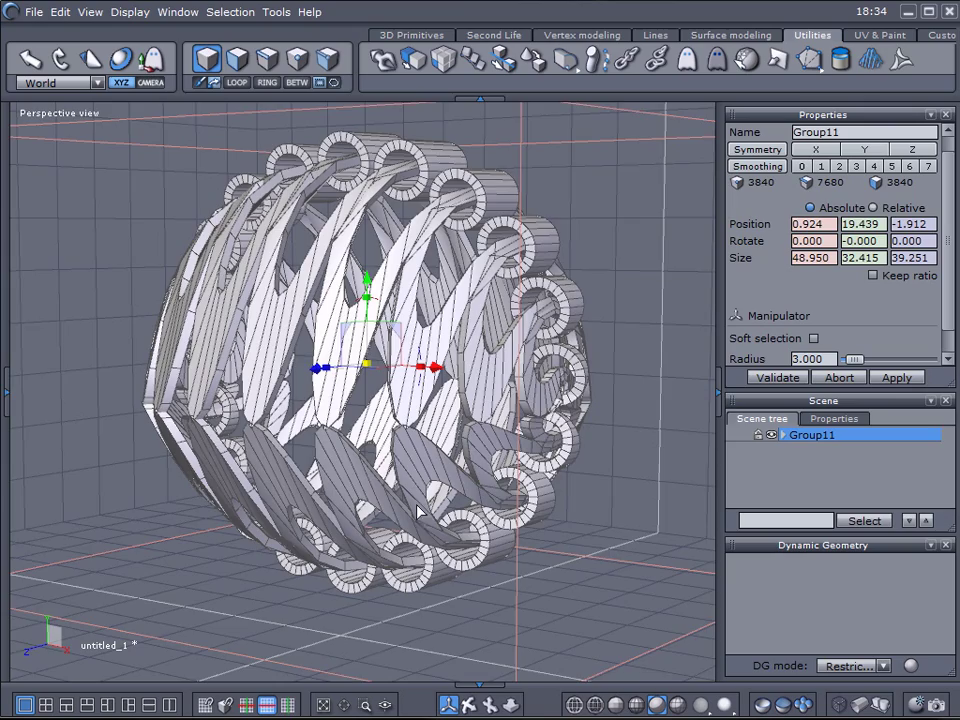
right_click_drag(480, 551, 450, 530)
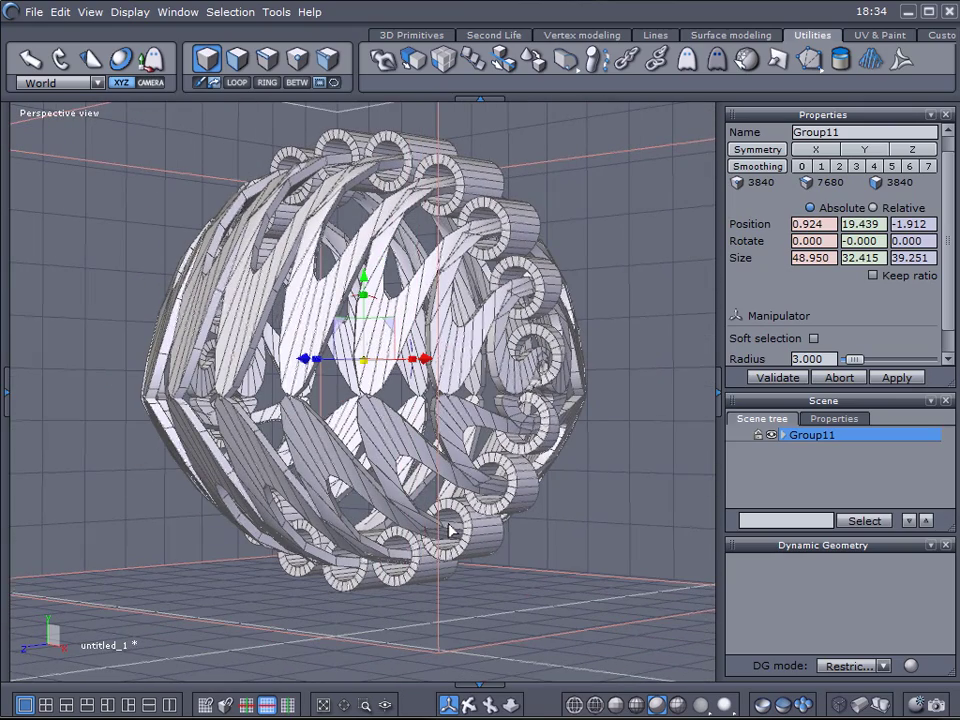